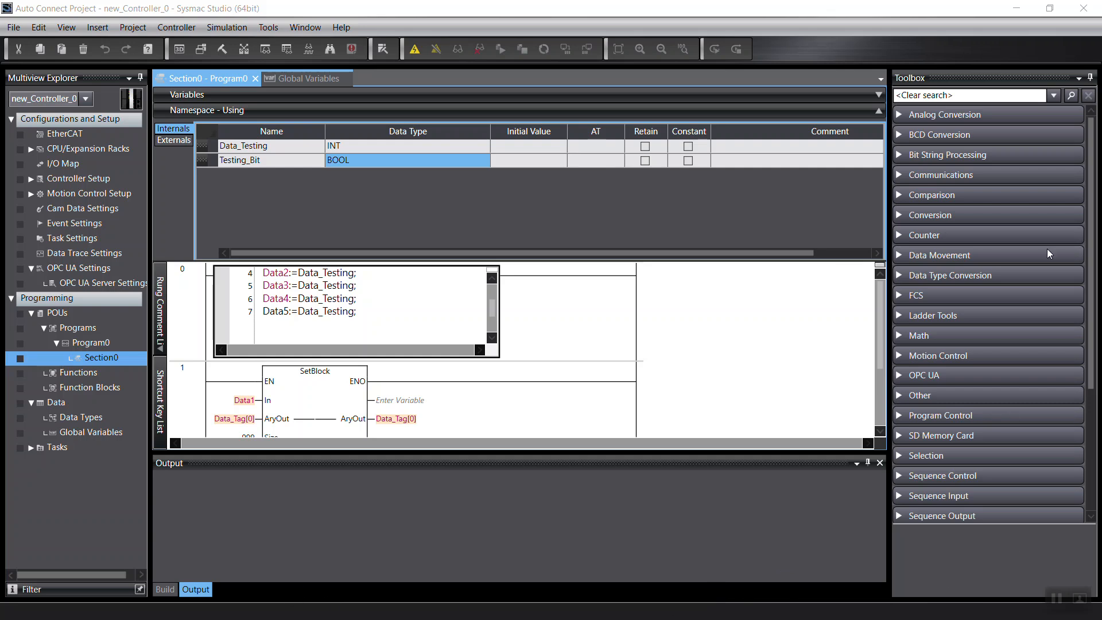
Restore Sysmac Studio, go online with the RUN-mode controller, and open the Global Variables list.
{"action": "left_click", "coordinate": [1049, 8]}
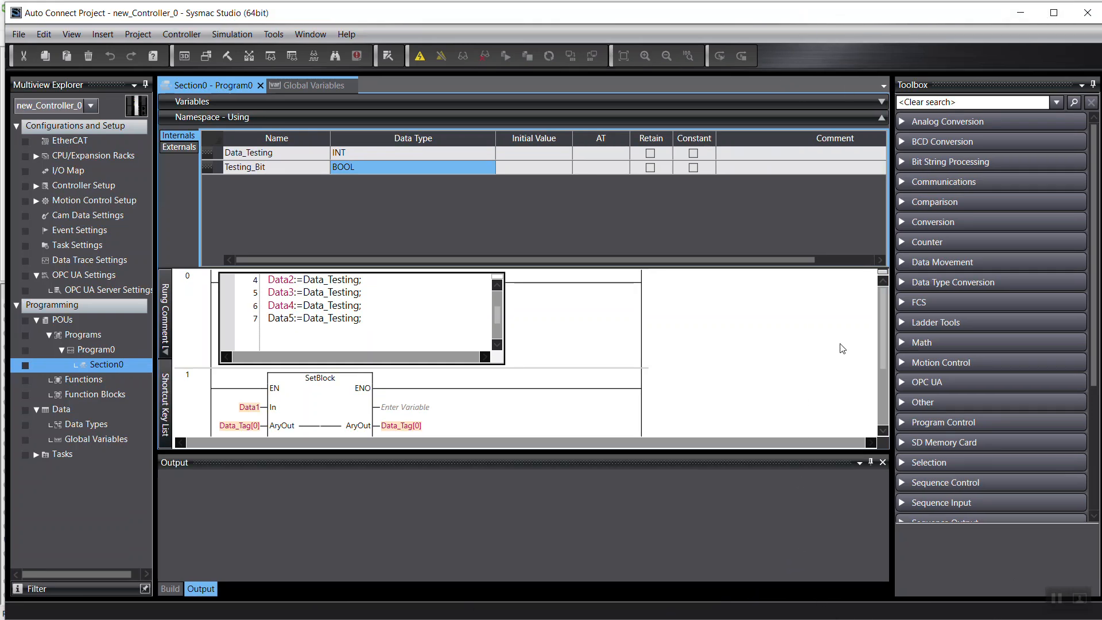
{"action": "left_click", "coordinate": [423, 56]}
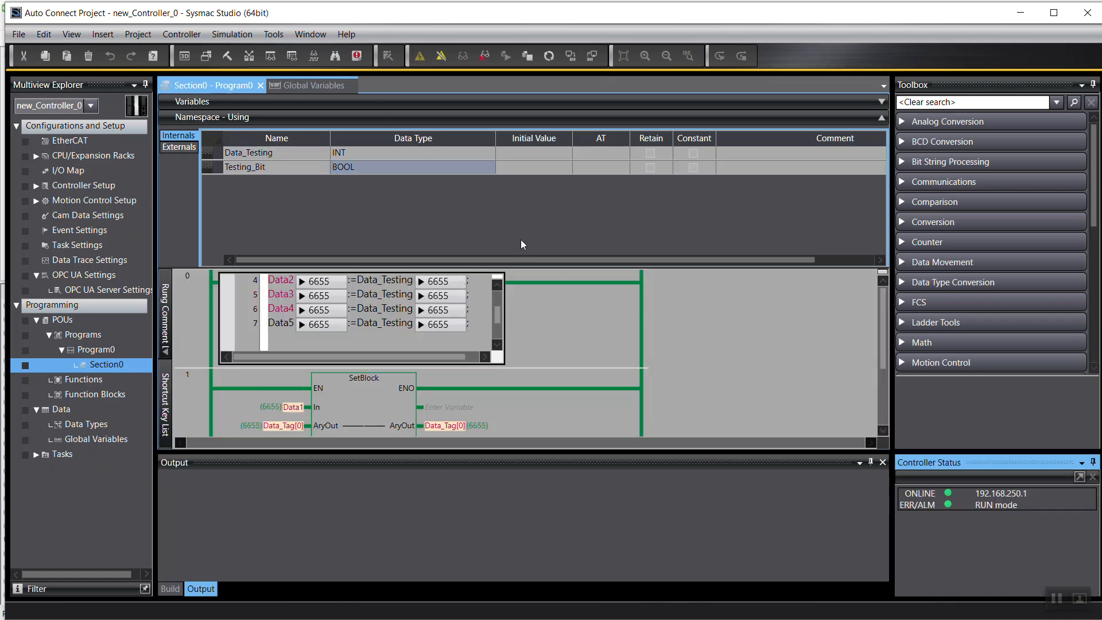
{"action": "scroll", "coordinate": [773, 327], "scroll_direction": "down", "scroll_amount": 1}
{"action": "scroll", "coordinate": [637, 369], "scroll_direction": "up", "scroll_amount": 1}
{"action": "scroll", "coordinate": [477, 343], "scroll_direction": "up", "scroll_amount": 1}
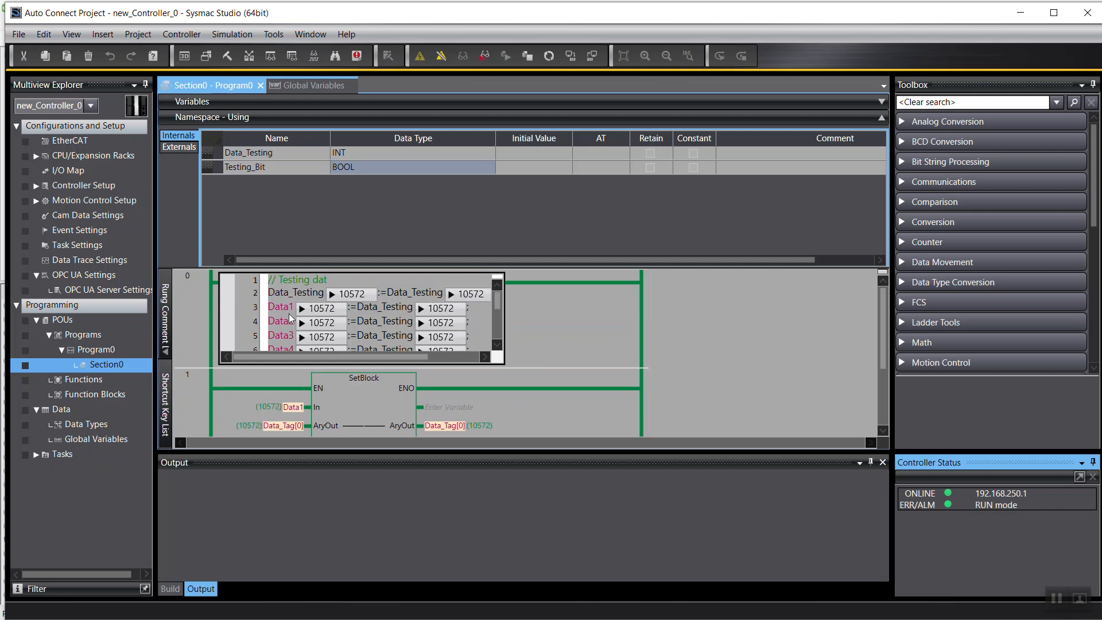
{"action": "scroll", "coordinate": [287, 351], "scroll_direction": "down", "scroll_amount": 2}
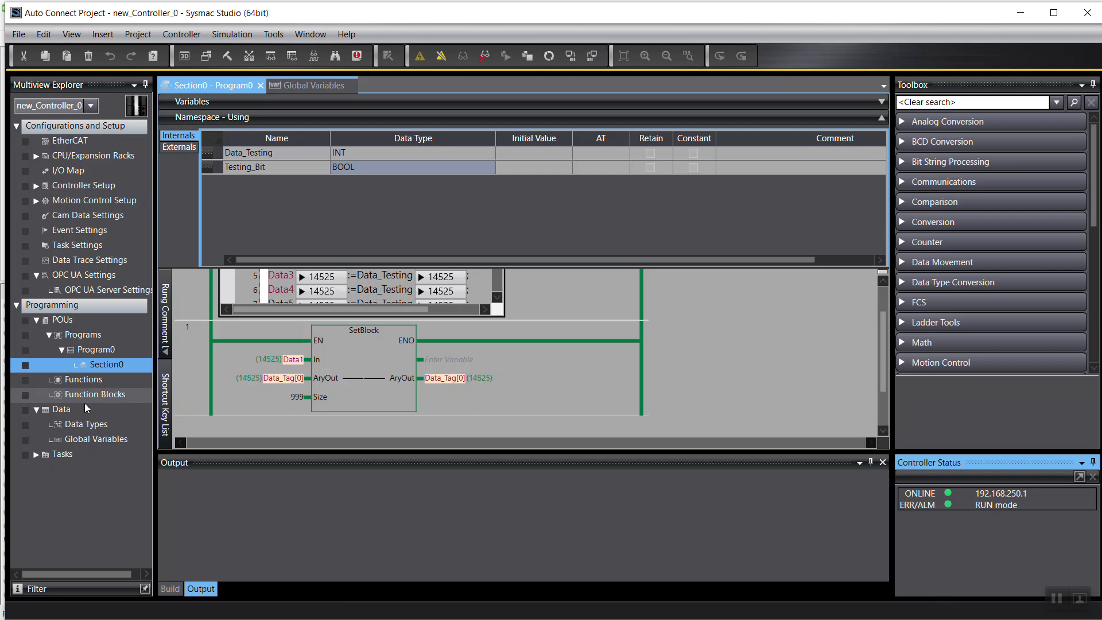
{"action": "left_click", "coordinate": [83, 439]}
{"action": "double_click", "coordinate": [80, 437]}
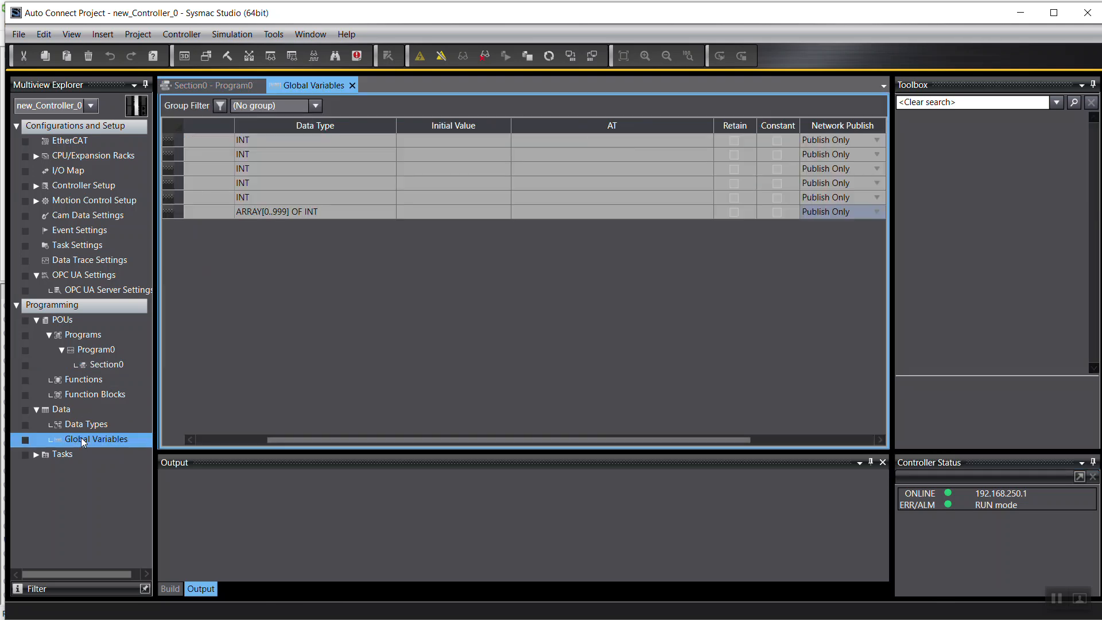
{"action": "left_click_drag", "start_coordinate": [280, 441], "coordinate": [198, 437]}
{"action": "left_click", "coordinate": [257, 217]}
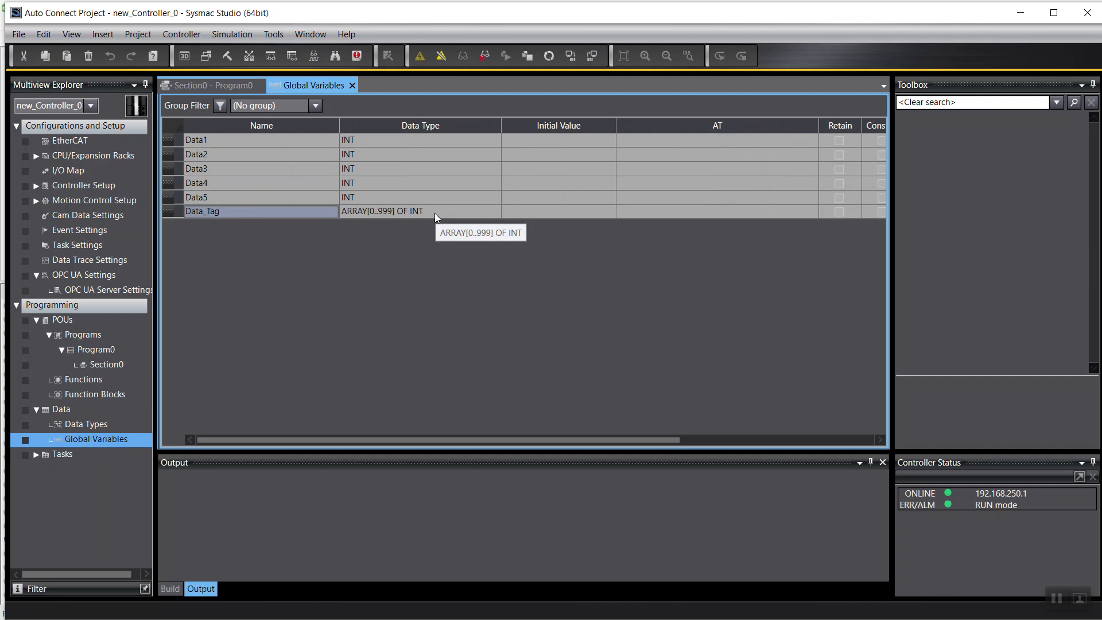
{"action": "left_click_drag", "start_coordinate": [640, 439], "coordinate": [559, 449]}
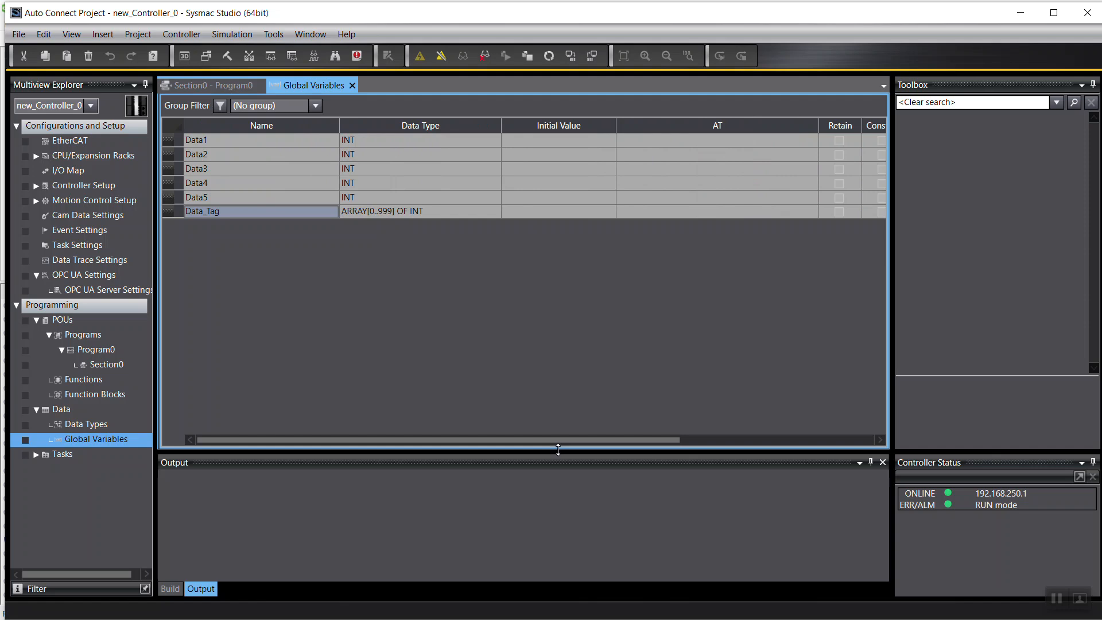
{"action": "left_click_drag", "start_coordinate": [601, 439], "coordinate": [789, 445]}
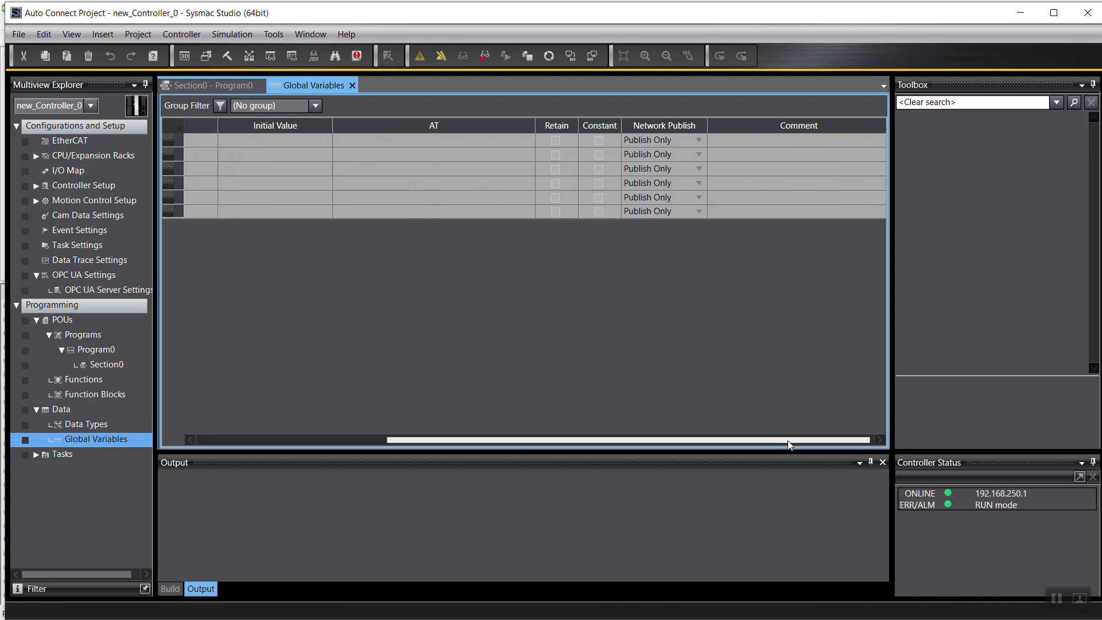
{"action": "left_click_drag", "start_coordinate": [788, 445], "coordinate": [455, 440]}
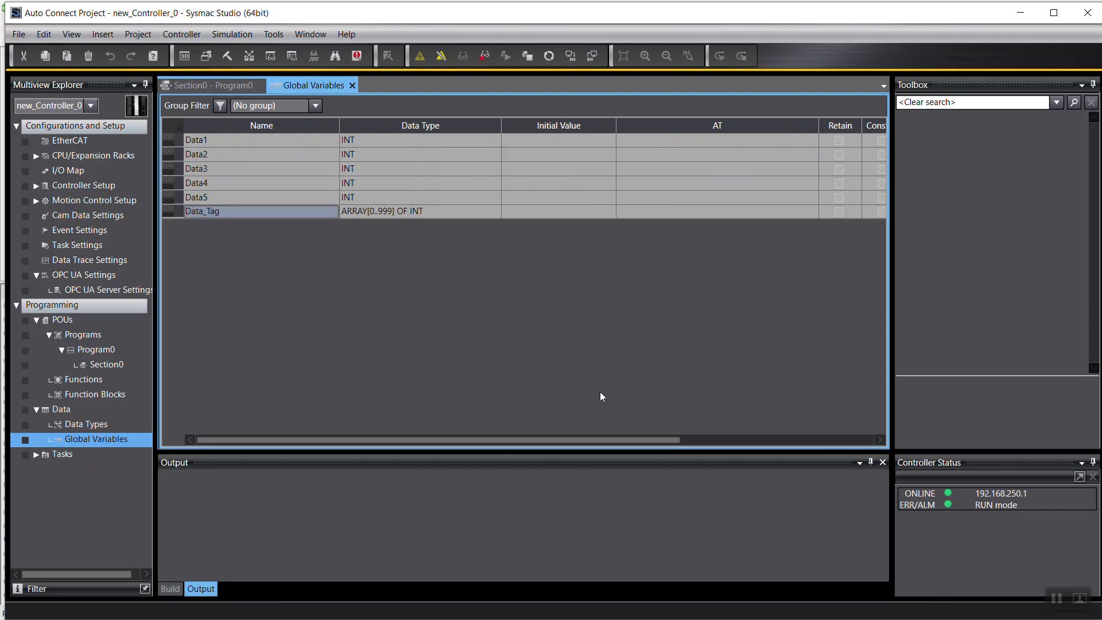
{"action": "left_click_drag", "start_coordinate": [672, 441], "coordinate": [507, 457]}
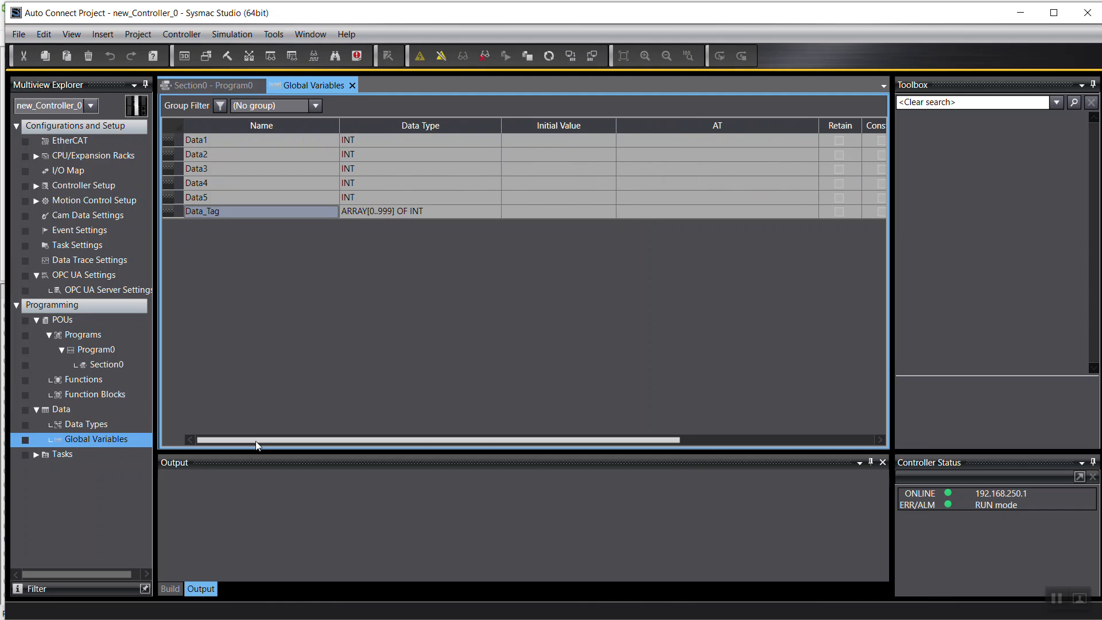
{"action": "left_click_drag", "start_coordinate": [263, 439], "coordinate": [461, 445]}
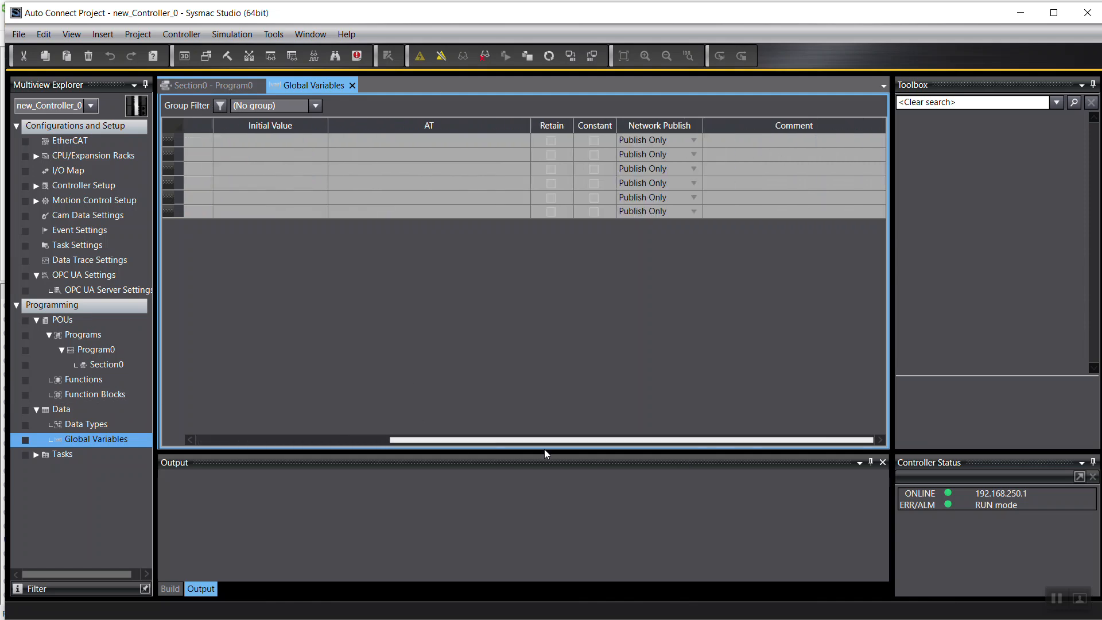
{"action": "left_click_drag", "start_coordinate": [544, 450], "coordinate": [208, 460]}
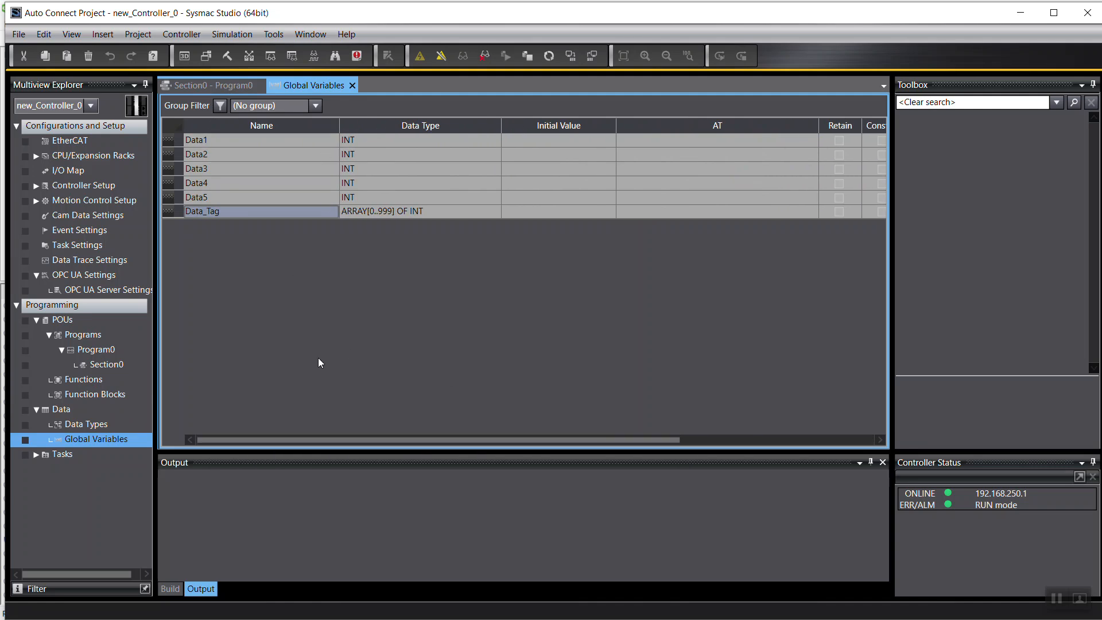
Open Program0's Section0 ladder and scroll its rungs to watch SetBlock copy Data1 into Data_Tag.
{"action": "double_click", "coordinate": [104, 364]}
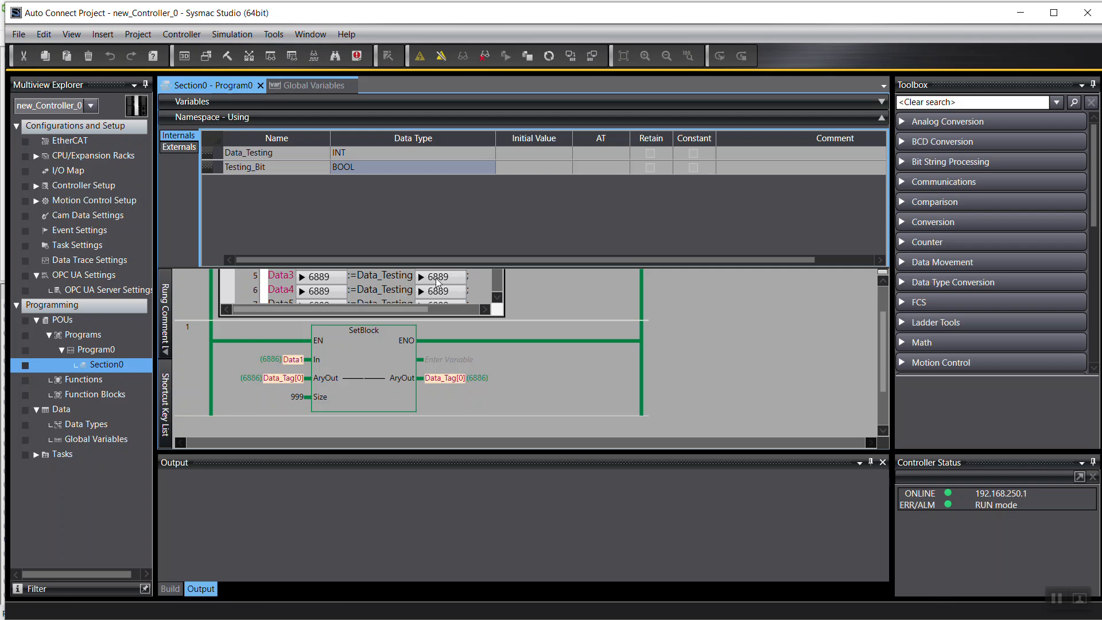
{"action": "scroll", "coordinate": [815, 323], "scroll_direction": "up", "scroll_amount": 1}
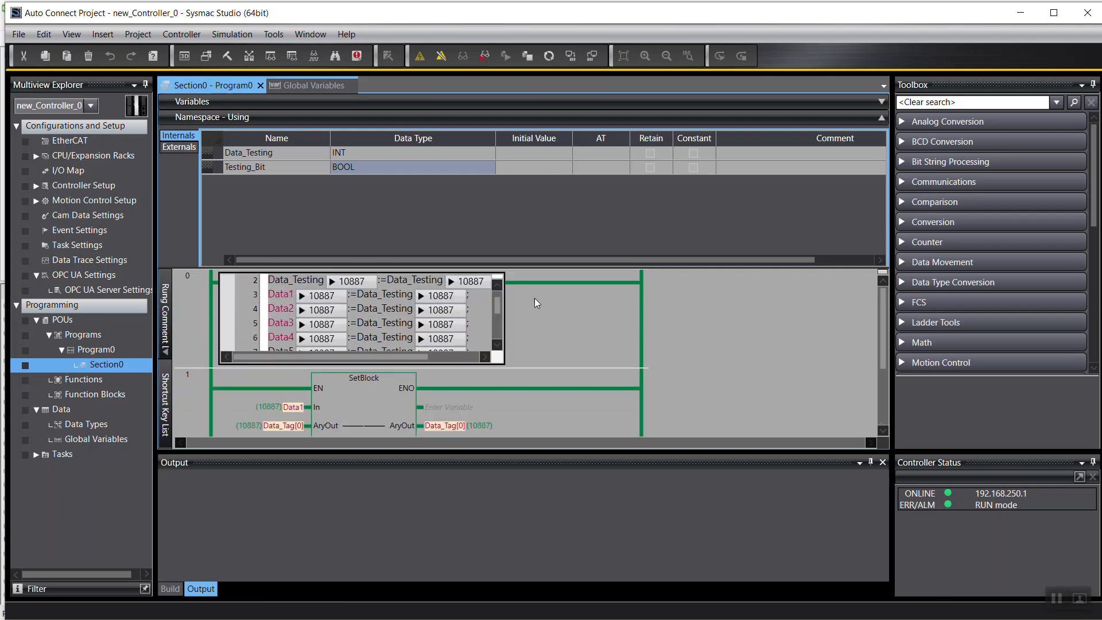
{"action": "scroll", "coordinate": [485, 362], "scroll_direction": "down", "scroll_amount": 2}
{"action": "scroll", "coordinate": [485, 361], "scroll_direction": "up", "scroll_amount": 2}
{"action": "scroll", "coordinate": [484, 360], "scroll_direction": "down", "scroll_amount": 1}
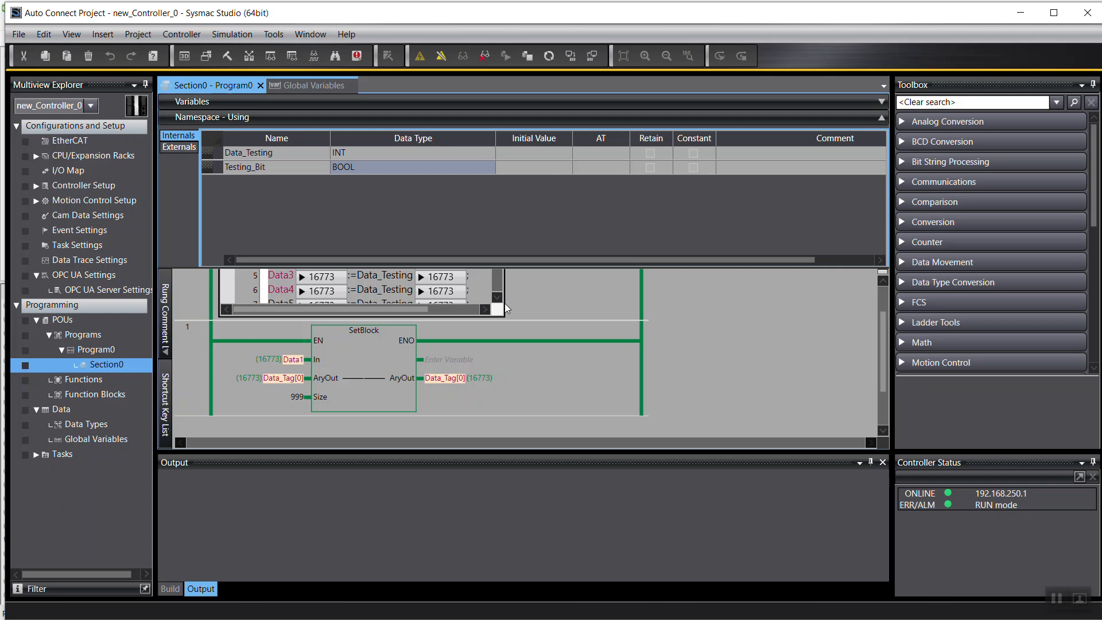
{"action": "scroll", "coordinate": [821, 373], "scroll_direction": "down", "scroll_amount": 1}
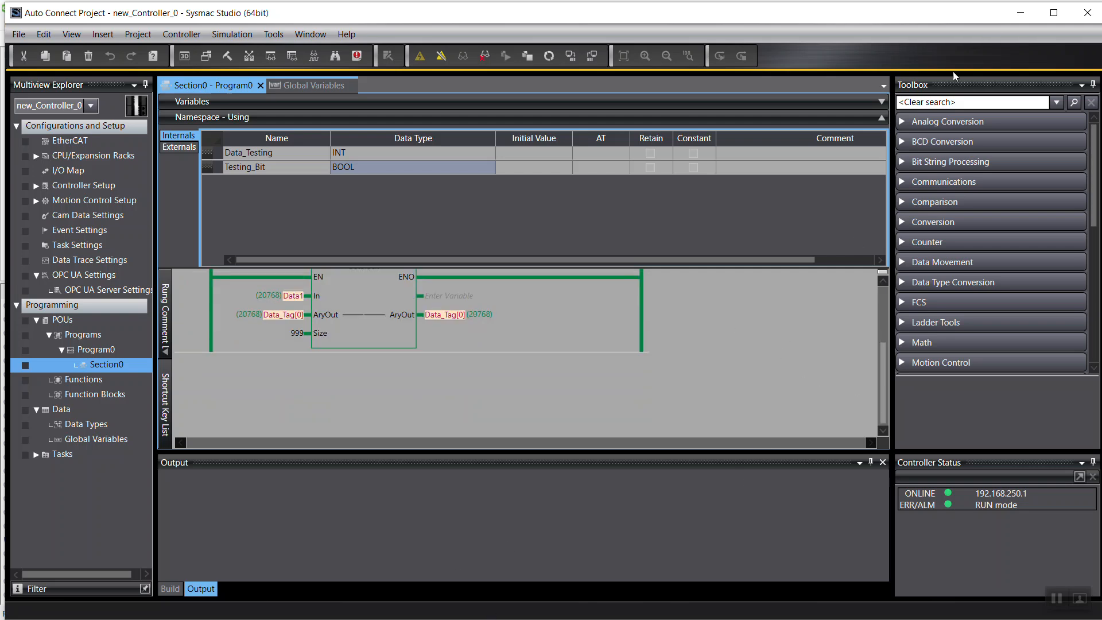
Minimize Sysmac Studio and Command Prompt to reveal the KEPServerEX NJ5.opf tag list.
{"action": "left_click", "coordinate": [1019, 15]}
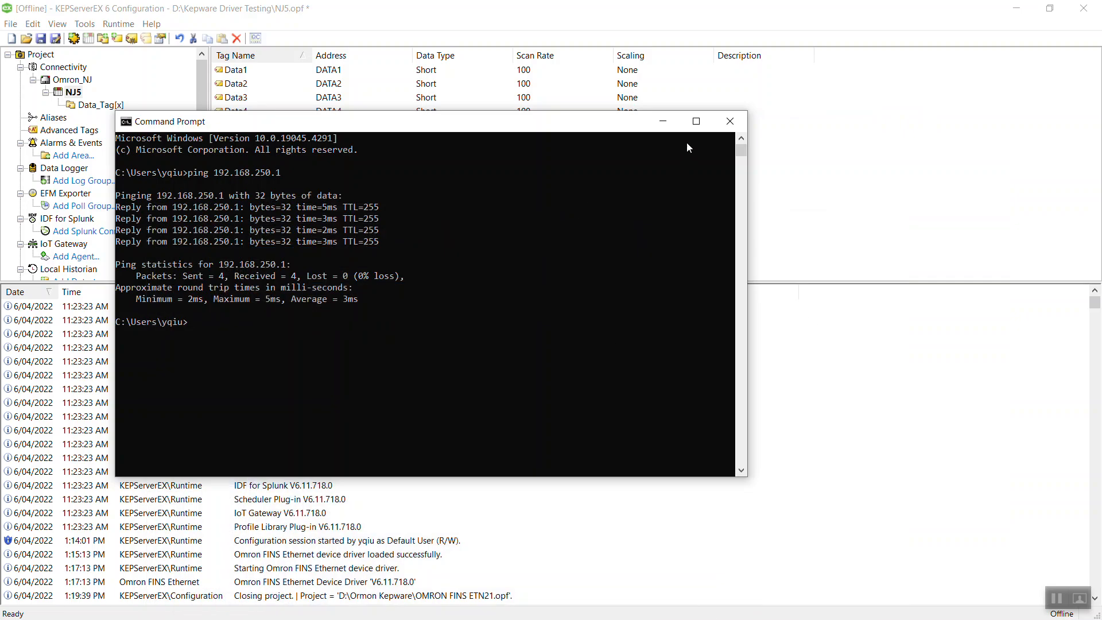
{"action": "left_click_drag", "start_coordinate": [660, 121], "coordinate": [753, 205]}
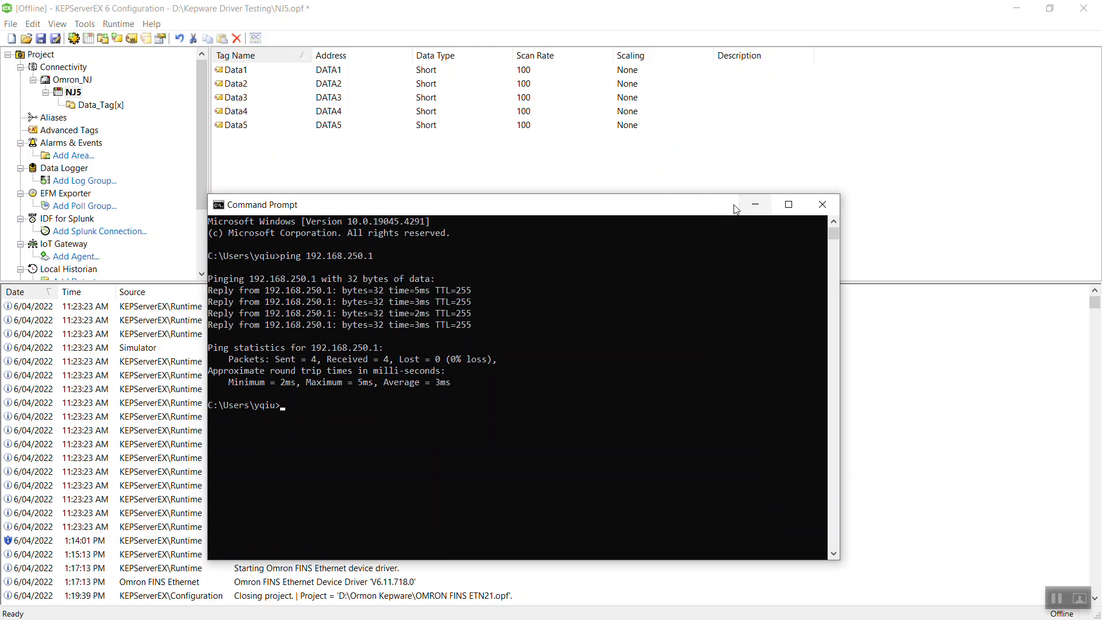
{"action": "left_click", "coordinate": [756, 206]}
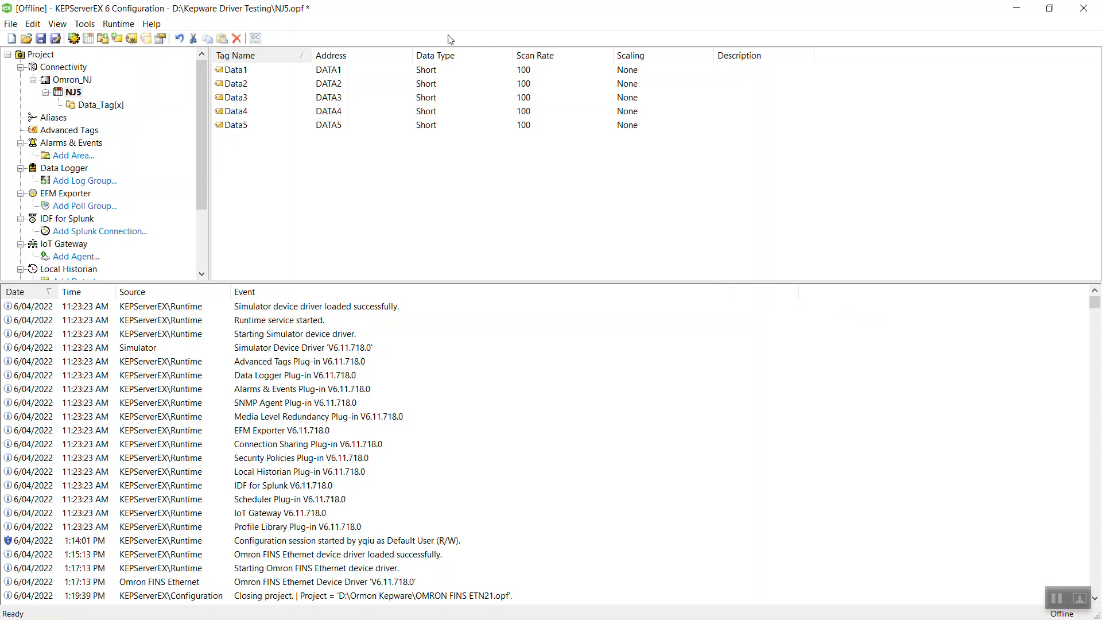
Start a new Untitled project, saving the NJ5 project before it closes.
{"action": "left_click_drag", "start_coordinate": [201, 158], "coordinate": [189, 93]}
{"action": "left_click", "coordinate": [11, 24]}
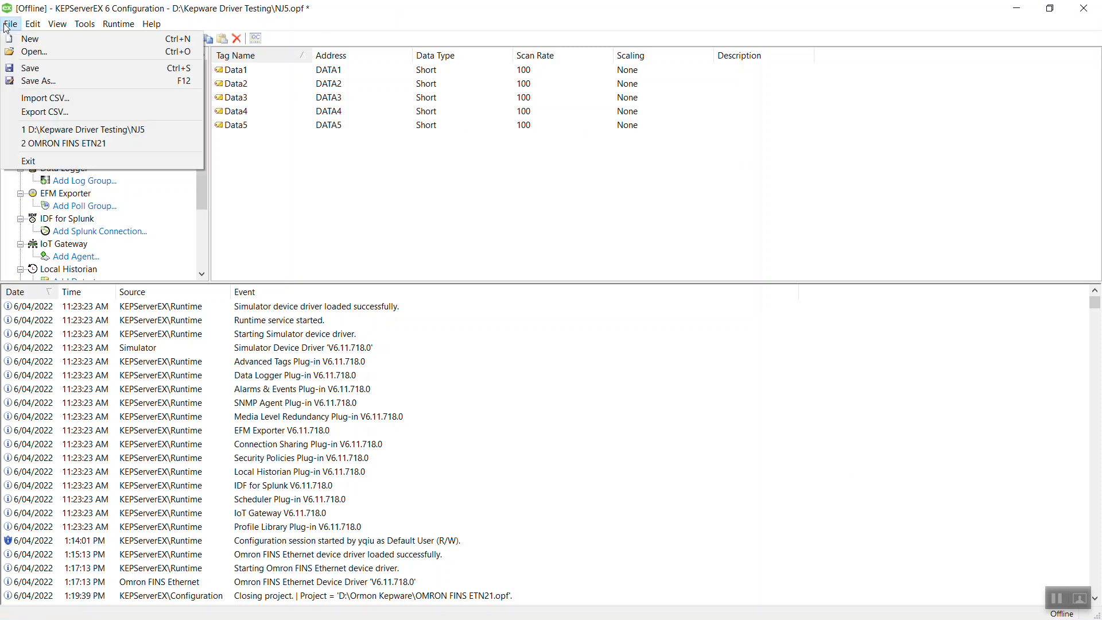
{"action": "left_click", "coordinate": [41, 40]}
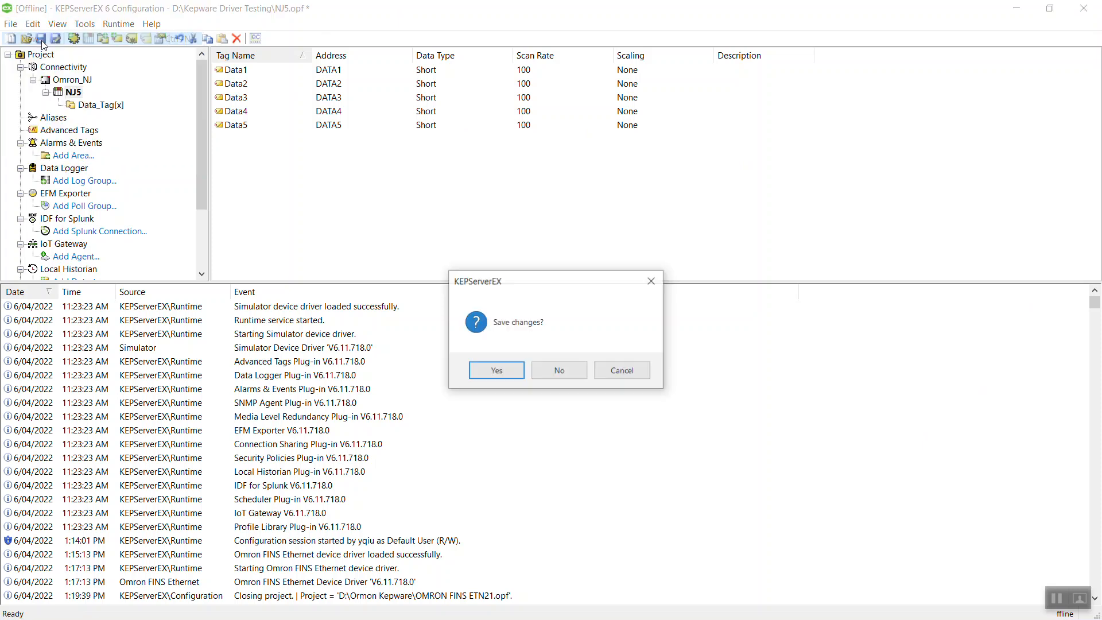
{"action": "left_click", "coordinate": [522, 371]}
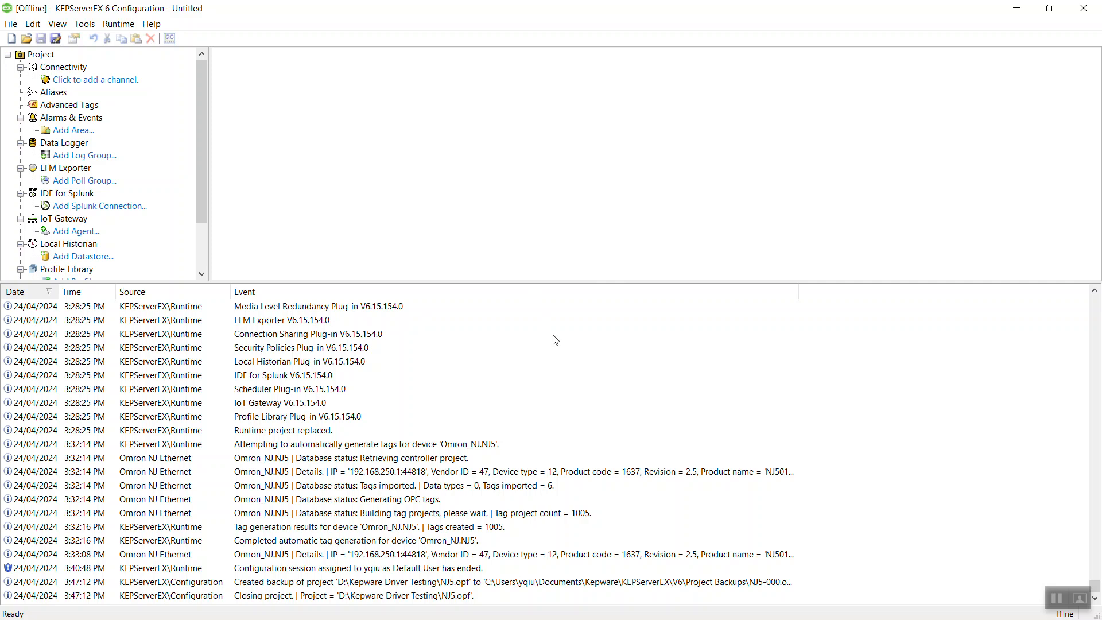
Add a new channel with Omron NJ Ethernet as the channel type.
{"action": "left_click", "coordinate": [122, 82]}
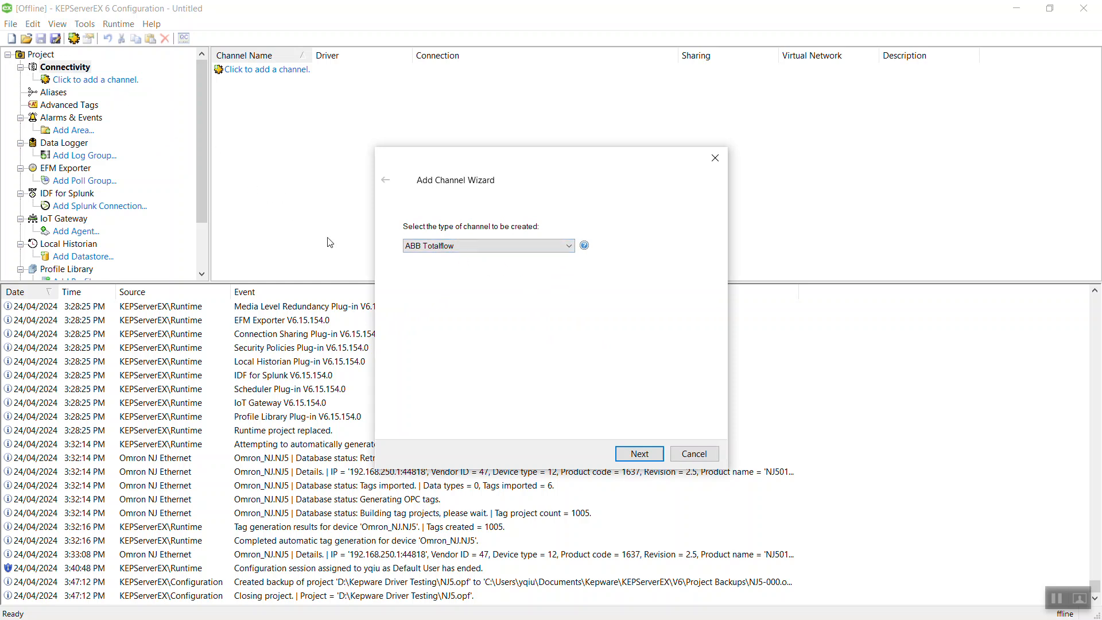
{"action": "left_click", "coordinate": [569, 246]}
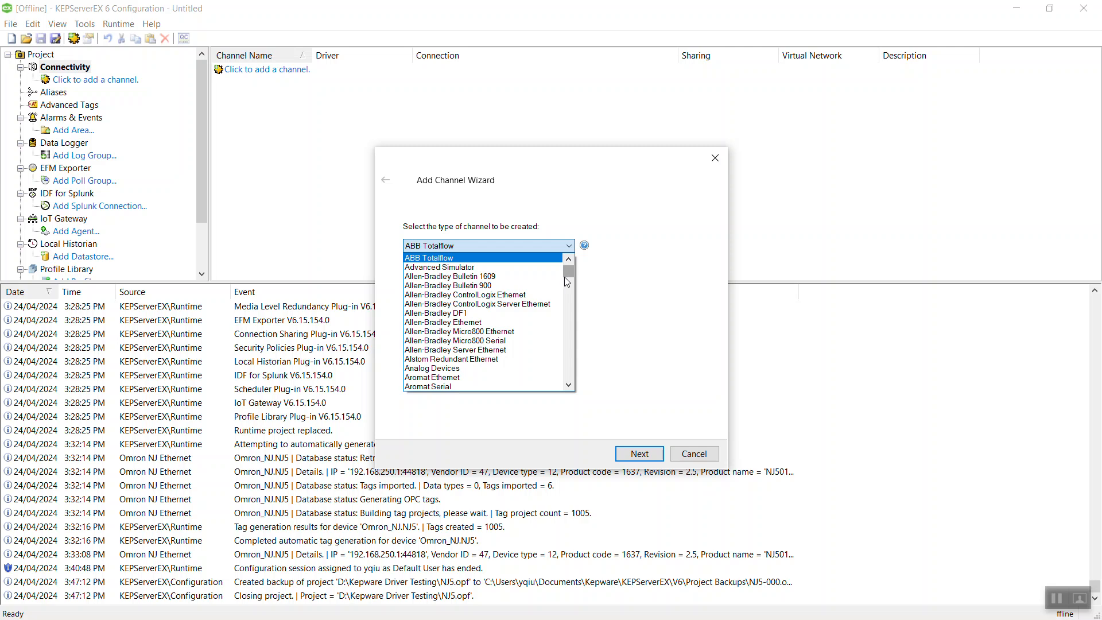
{"action": "scroll", "coordinate": [567, 278], "scroll_direction": "down", "scroll_amount": 10}
{"action": "scroll", "coordinate": [567, 276], "scroll_direction": "down", "scroll_amount": 8}
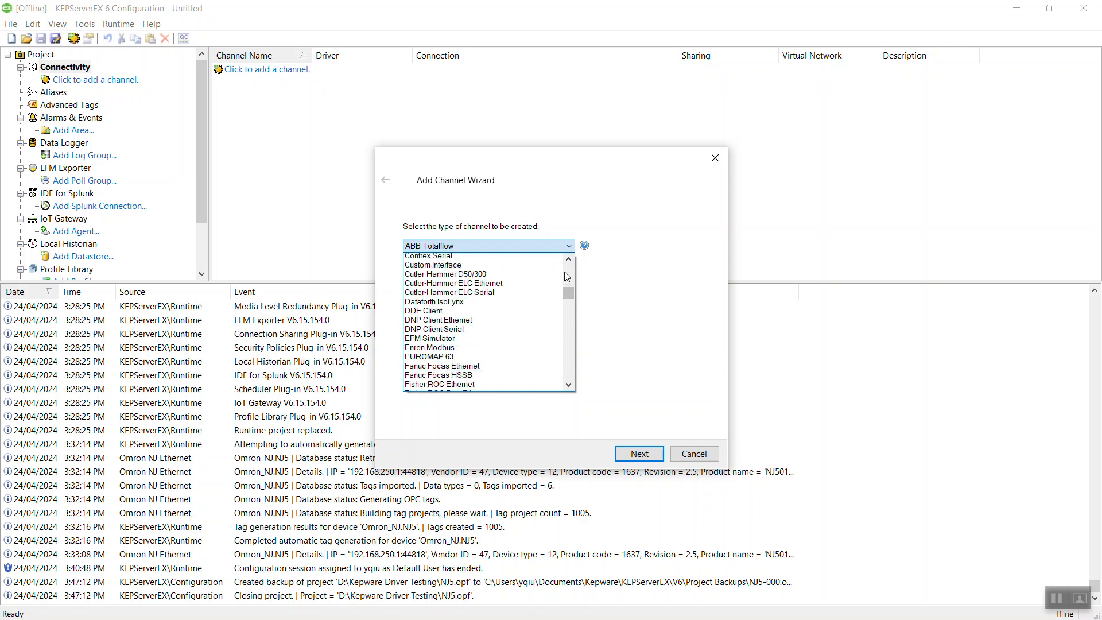
{"action": "scroll", "coordinate": [566, 290], "scroll_direction": "down", "scroll_amount": 10}
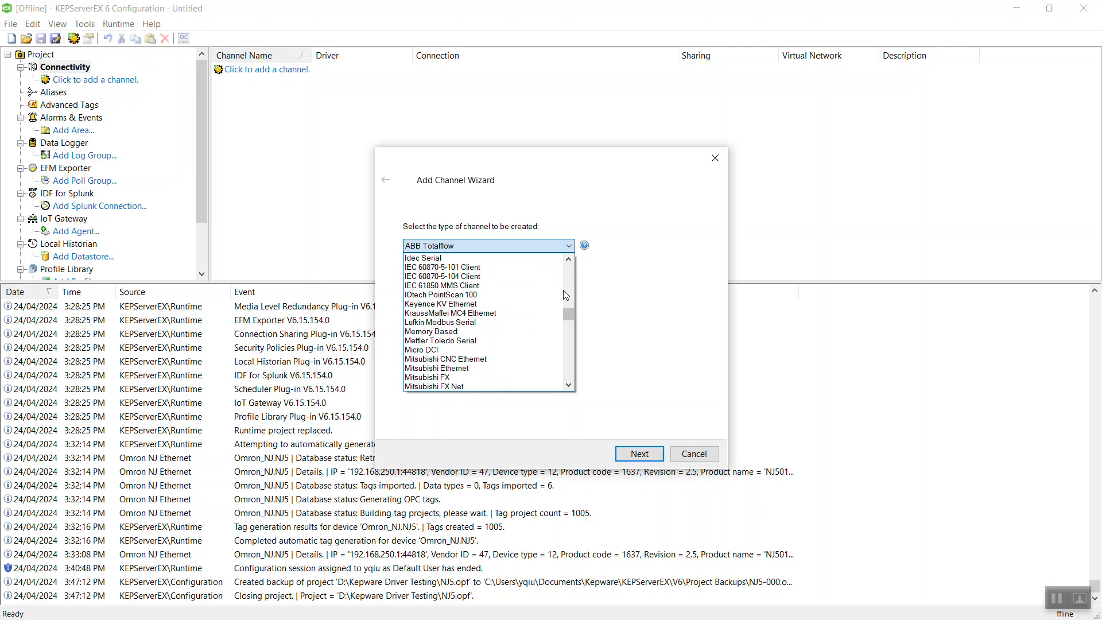
{"action": "scroll", "coordinate": [567, 302], "scroll_direction": "down", "scroll_amount": 1}
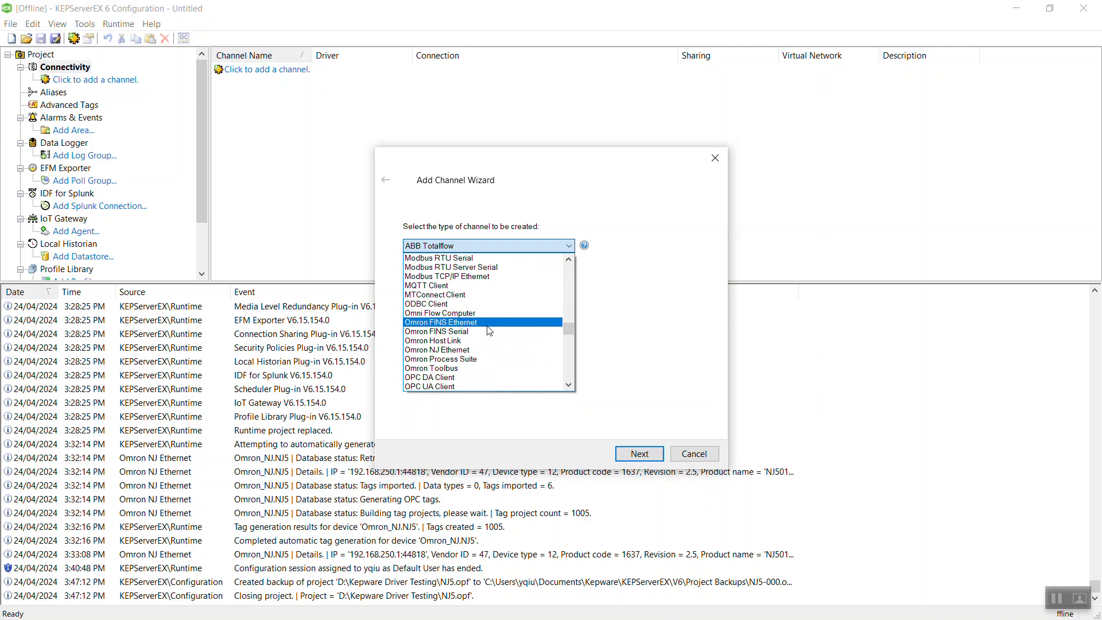
{"action": "left_click", "coordinate": [455, 350]}
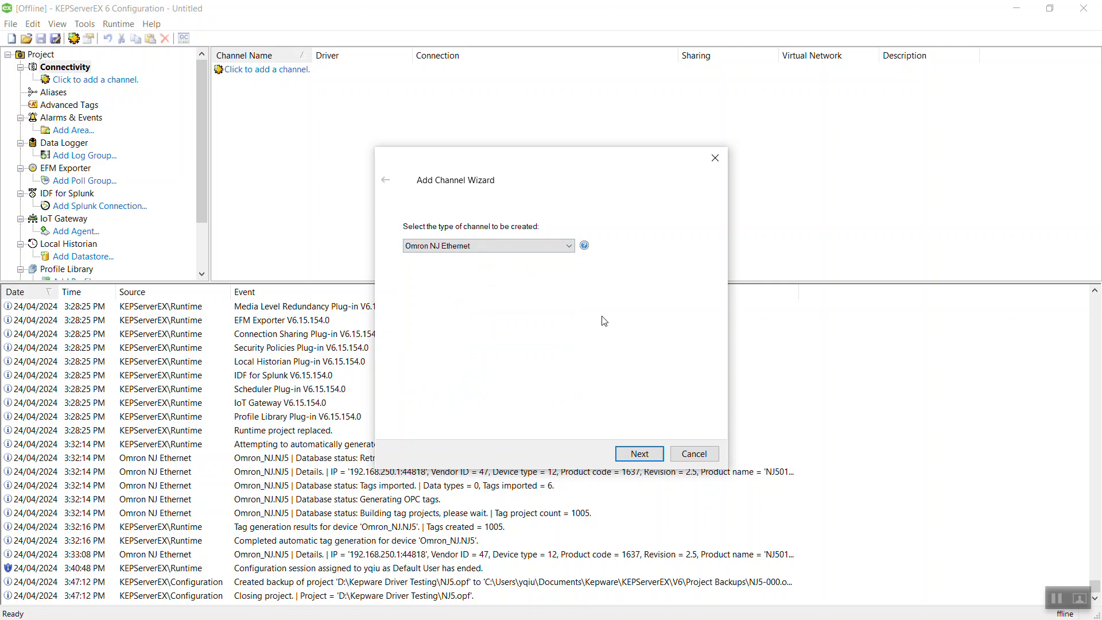
{"action": "left_click", "coordinate": [639, 454]}
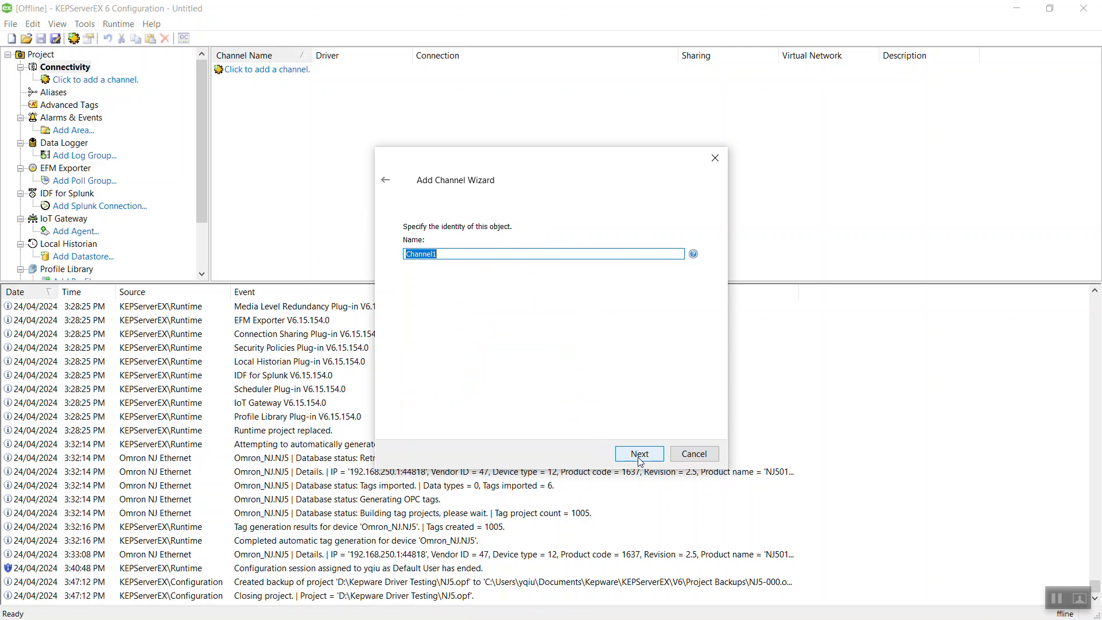
Name the channel OmronNJ and bind it to the Realtek USB GbE Family Controller adapter.
{"action": "type", "text": "OmronNJ"}
{"action": "left_click", "coordinate": [629, 454]}
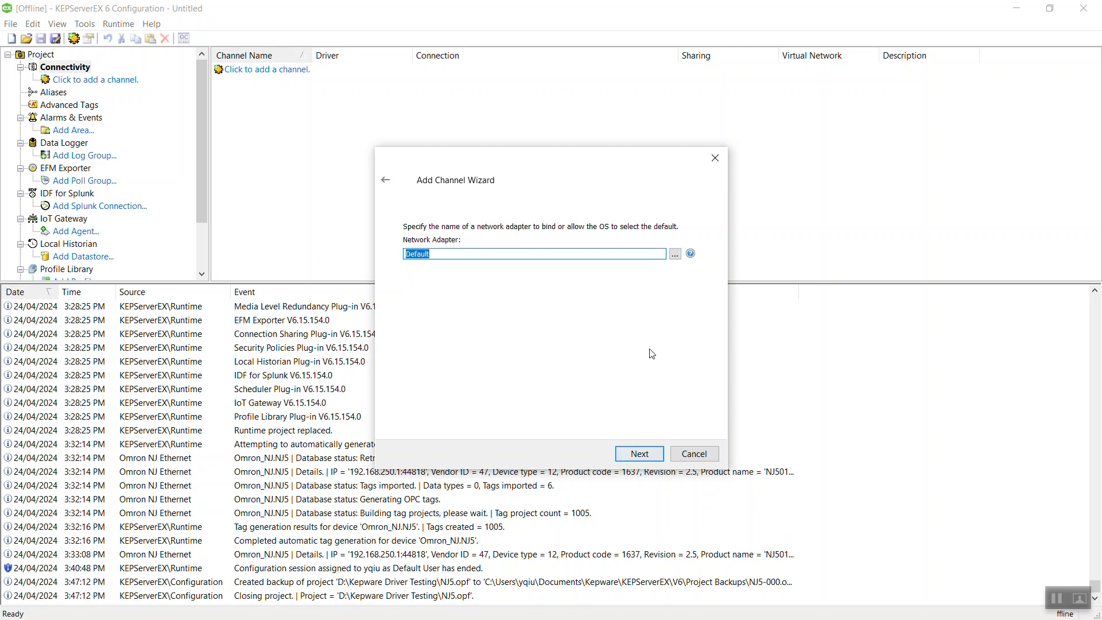
{"action": "left_click", "coordinate": [675, 254]}
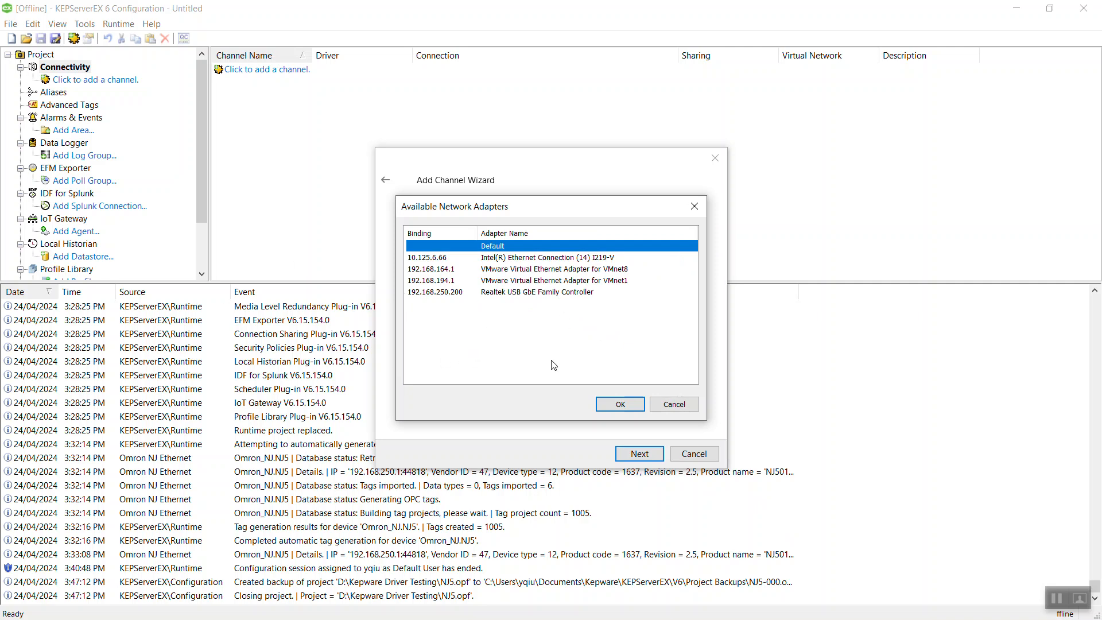
{"action": "left_click", "coordinate": [517, 292]}
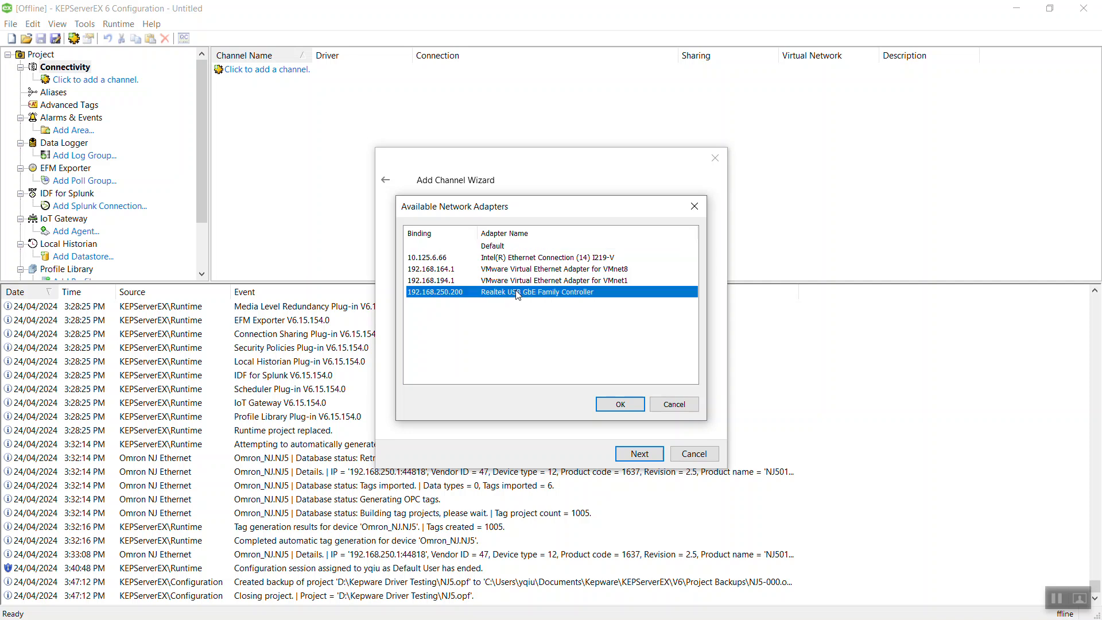
{"action": "left_click", "coordinate": [620, 405]}
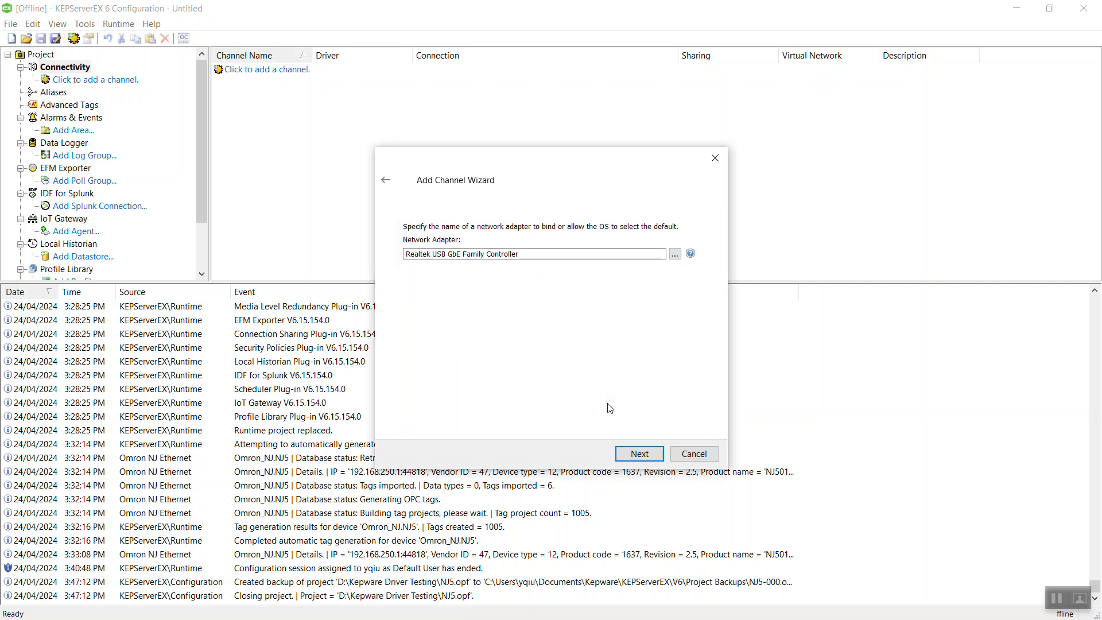
Keep the remaining channel defaults, including write optimization, and finish creating OmronNJ.
{"action": "left_click", "coordinate": [637, 455]}
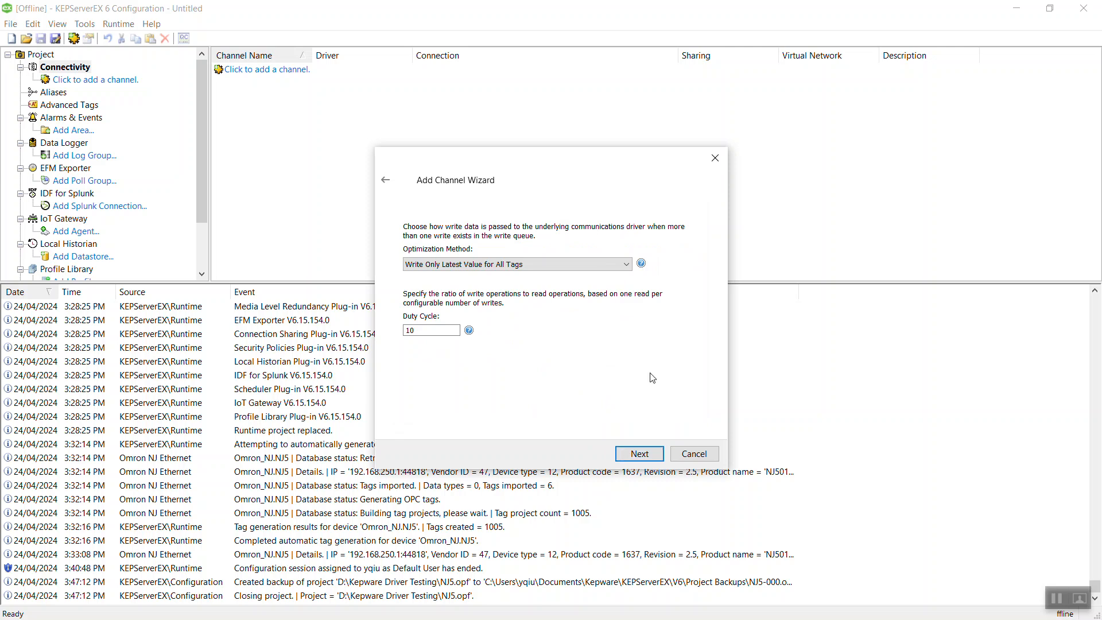
{"action": "left_click", "coordinate": [639, 455]}
{"action": "left_click", "coordinate": [640, 455]}
{"action": "scroll", "coordinate": [690, 323], "scroll_direction": "down", "scroll_amount": 1}
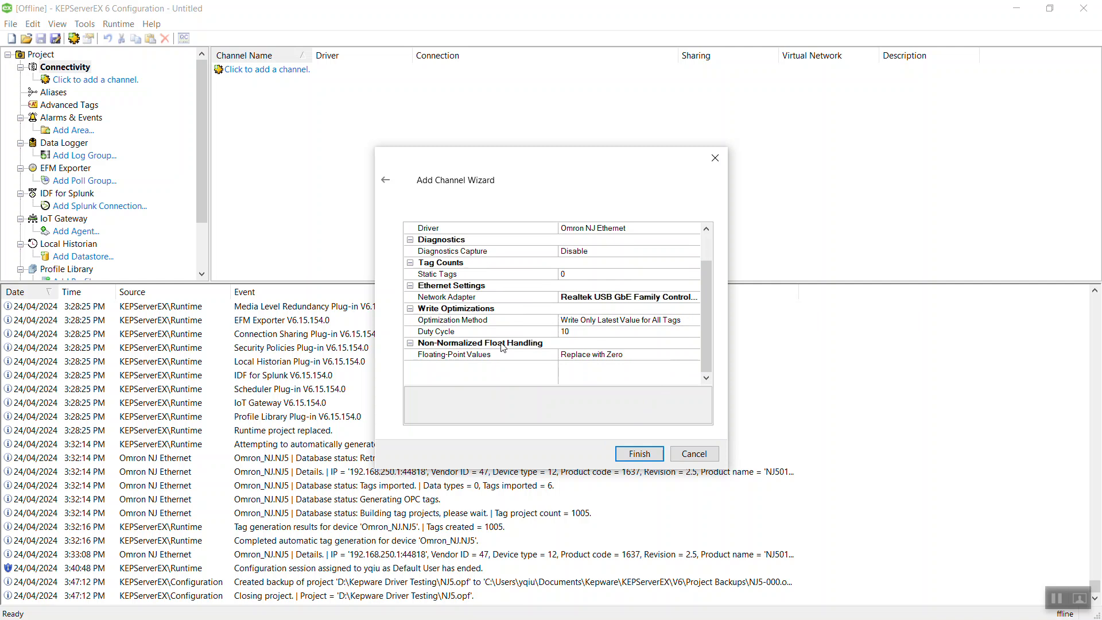
{"action": "left_click", "coordinate": [633, 461]}
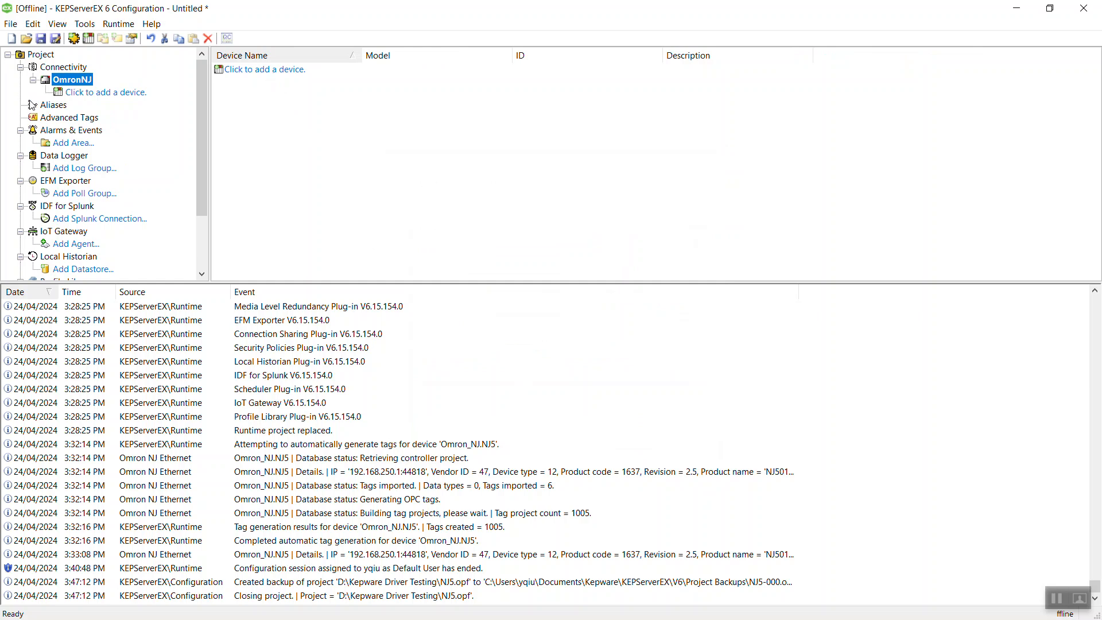
Add a device named NJ5 to the OmronNJ channel.
{"action": "left_click", "coordinate": [281, 75]}
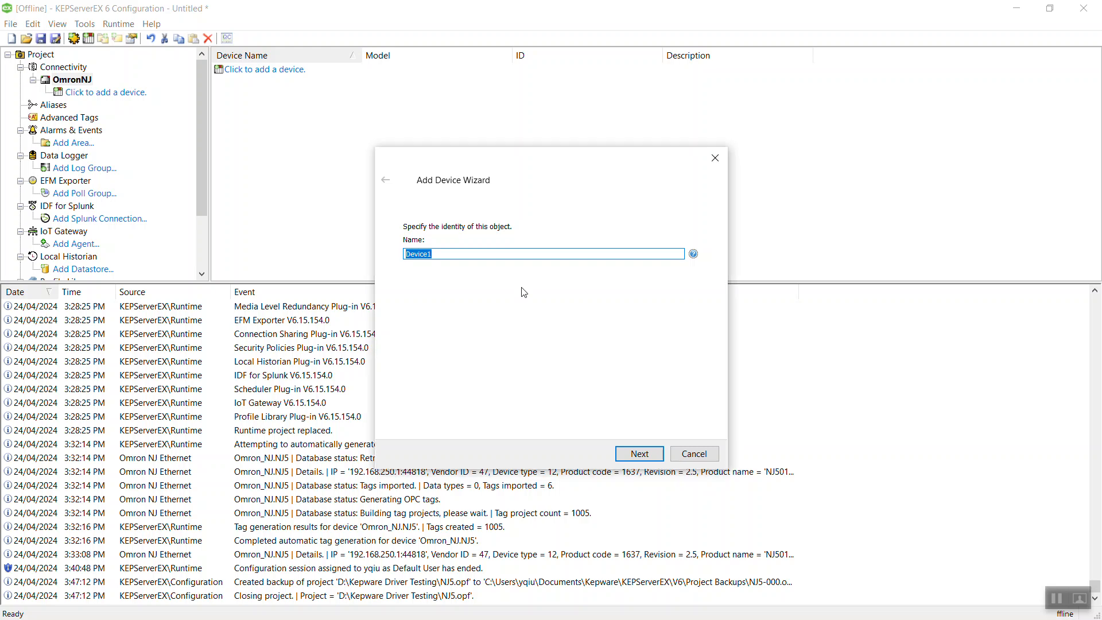
{"action": "type", "text": "NJ5"}
{"action": "left_click", "coordinate": [639, 456]}
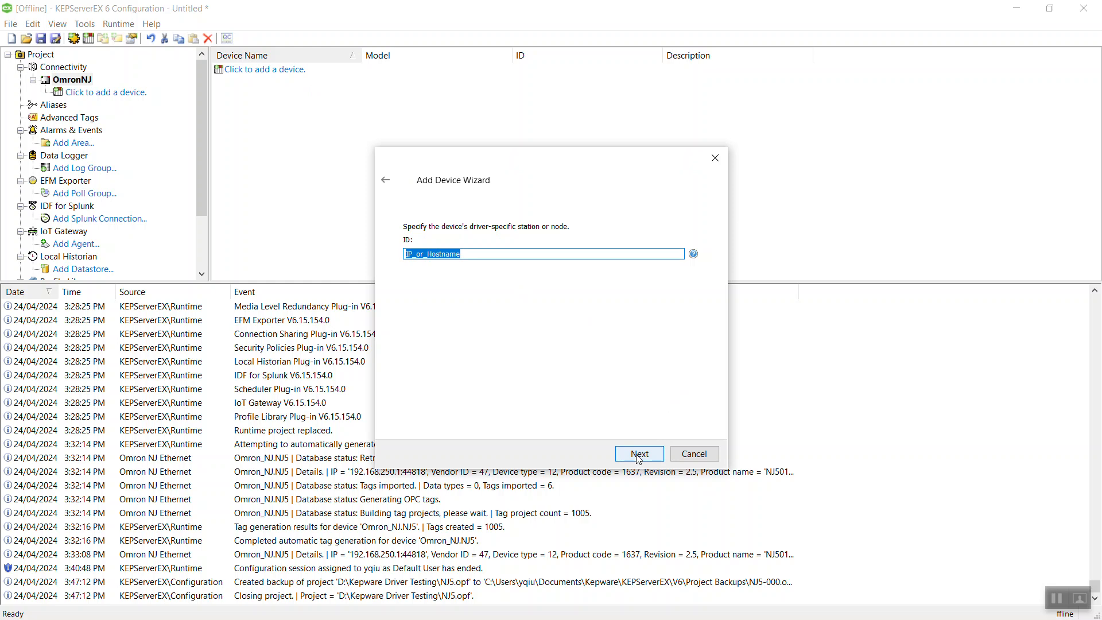
Set the device ID to 192.168.250.1, keeping default scan mode and timeout values.
{"action": "type", "text": "192.168.250.1"}
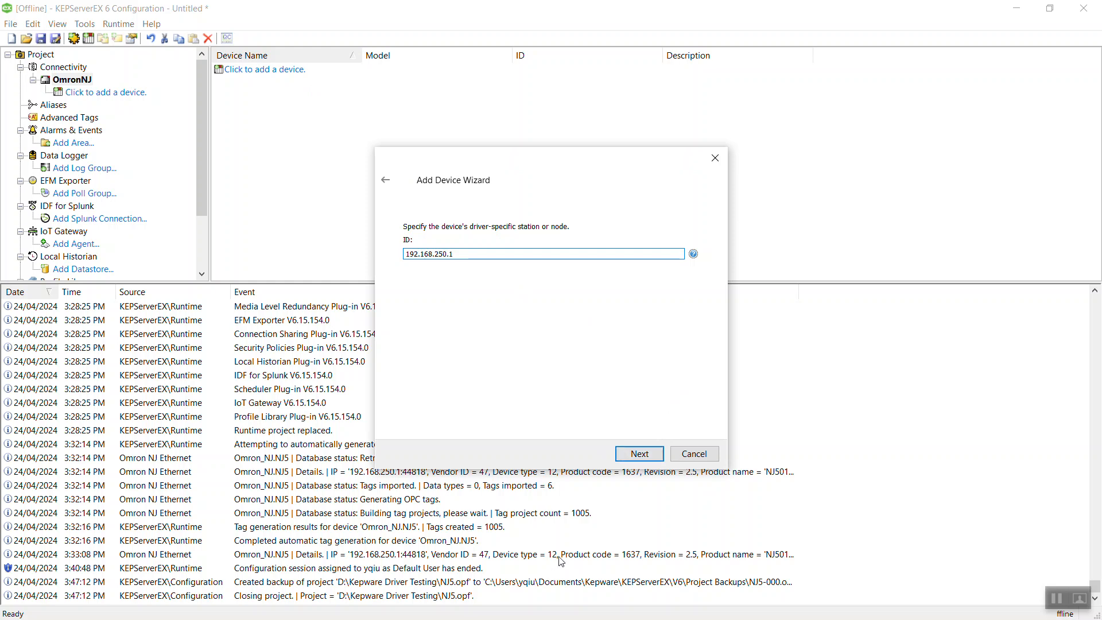
{"action": "left_click", "coordinate": [625, 459]}
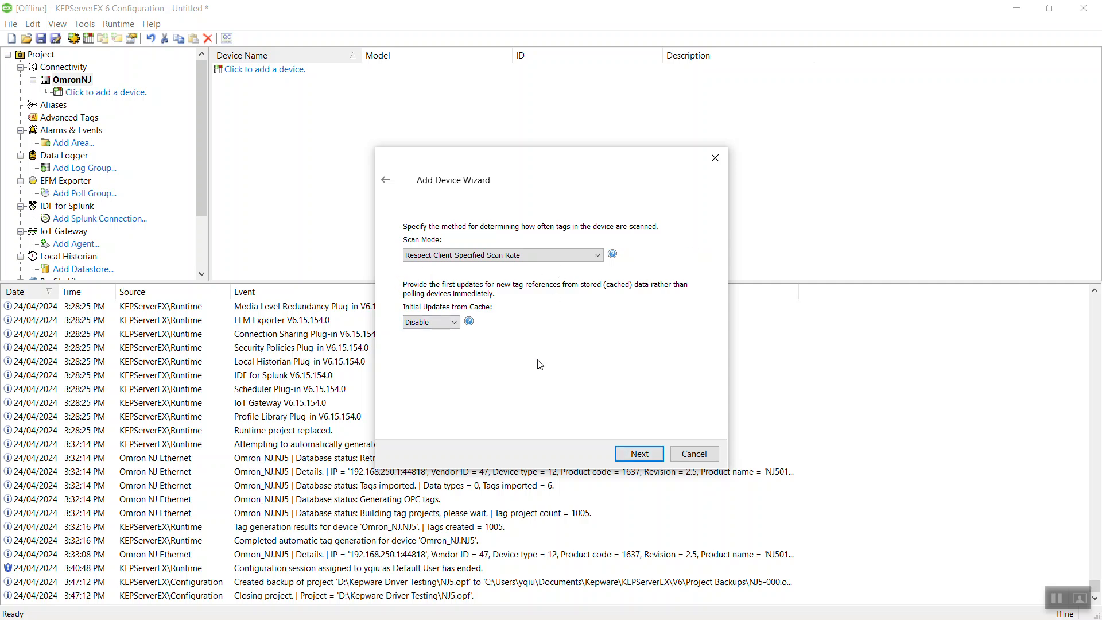
{"action": "left_click", "coordinate": [647, 457]}
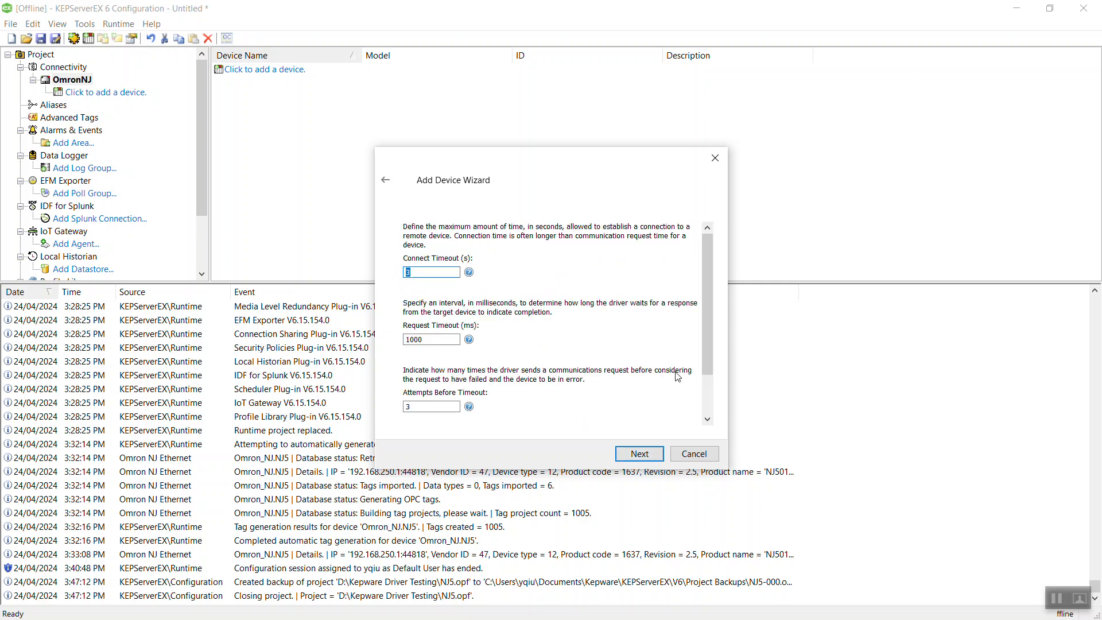
{"action": "scroll", "coordinate": [679, 370], "scroll_direction": "down", "scroll_amount": 1}
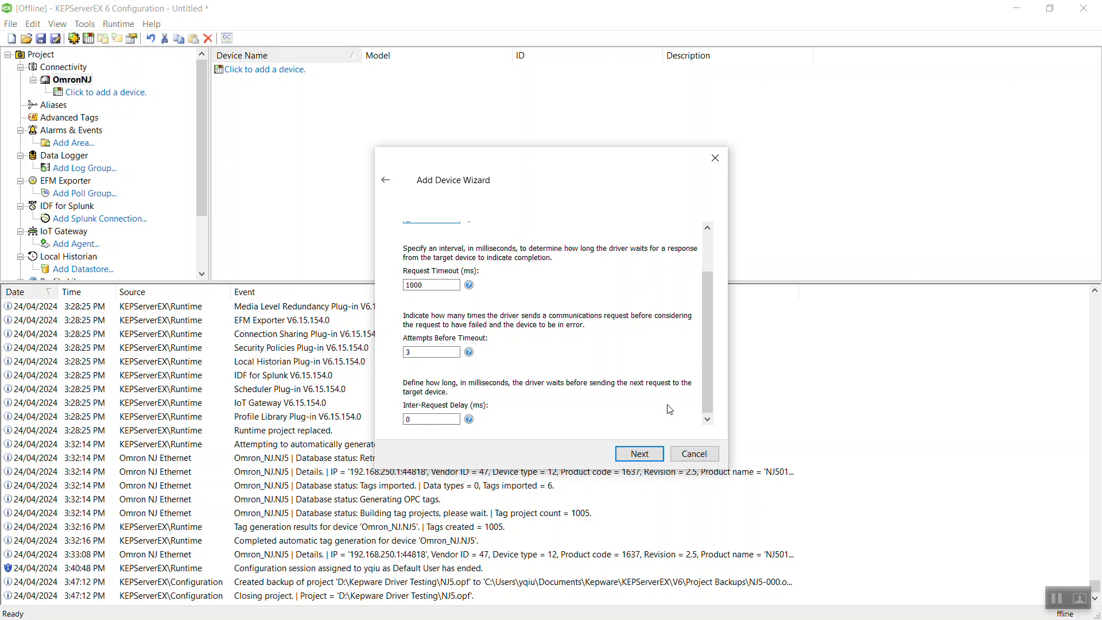
{"action": "left_click", "coordinate": [633, 456]}
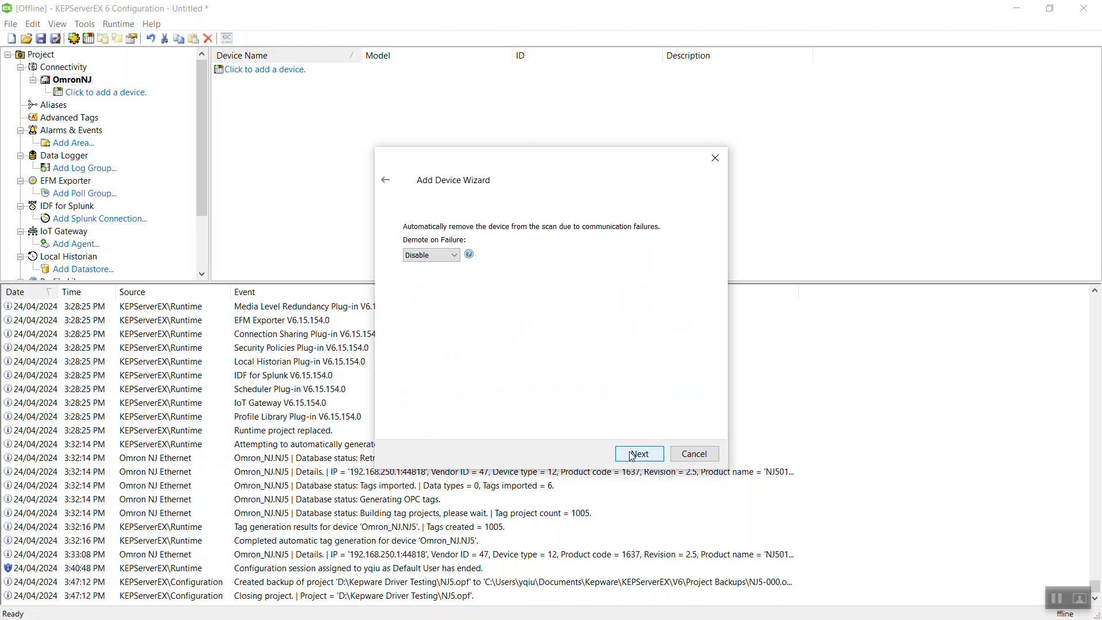
Keep Demote on Failure disabled and leave the startup tag generation settings unchanged.
{"action": "left_click", "coordinate": [633, 456]}
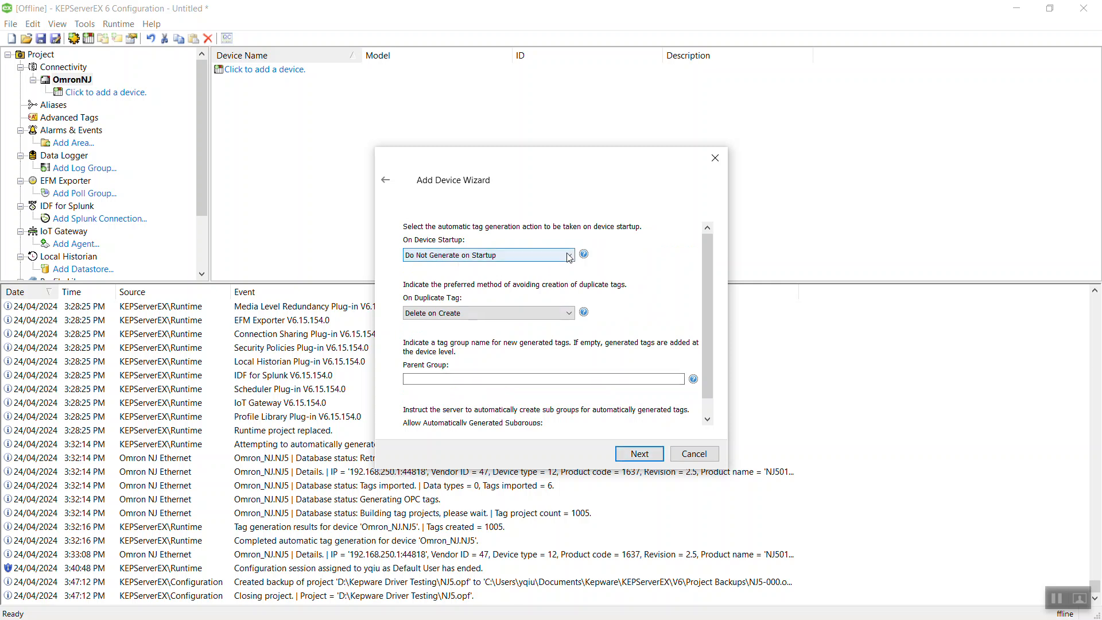
{"action": "left_click", "coordinate": [569, 256]}
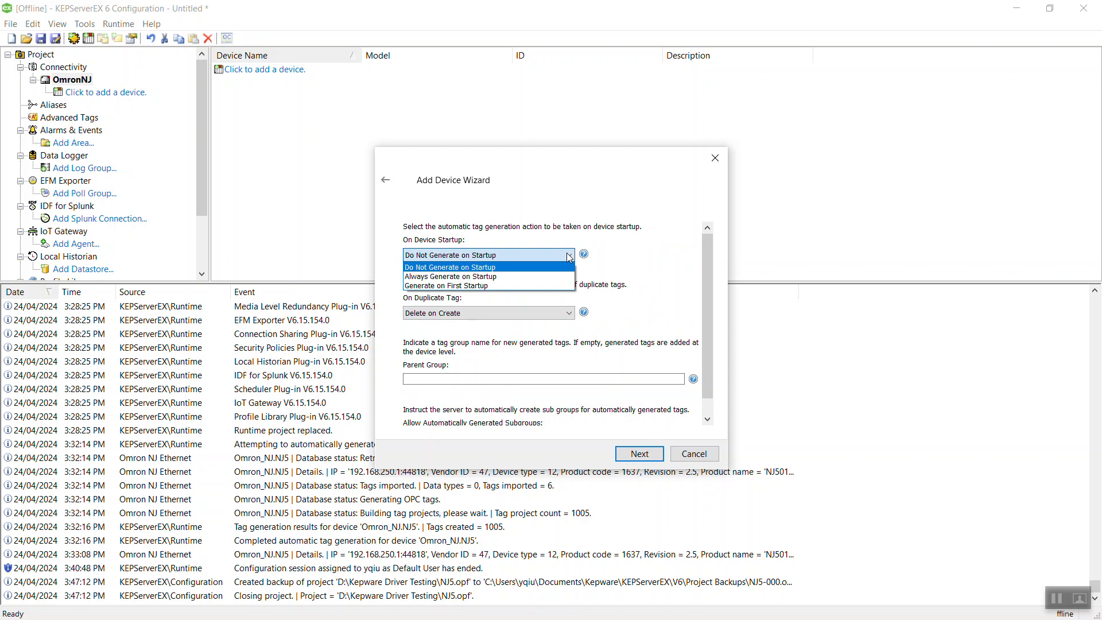
{"action": "left_click", "coordinate": [570, 256]}
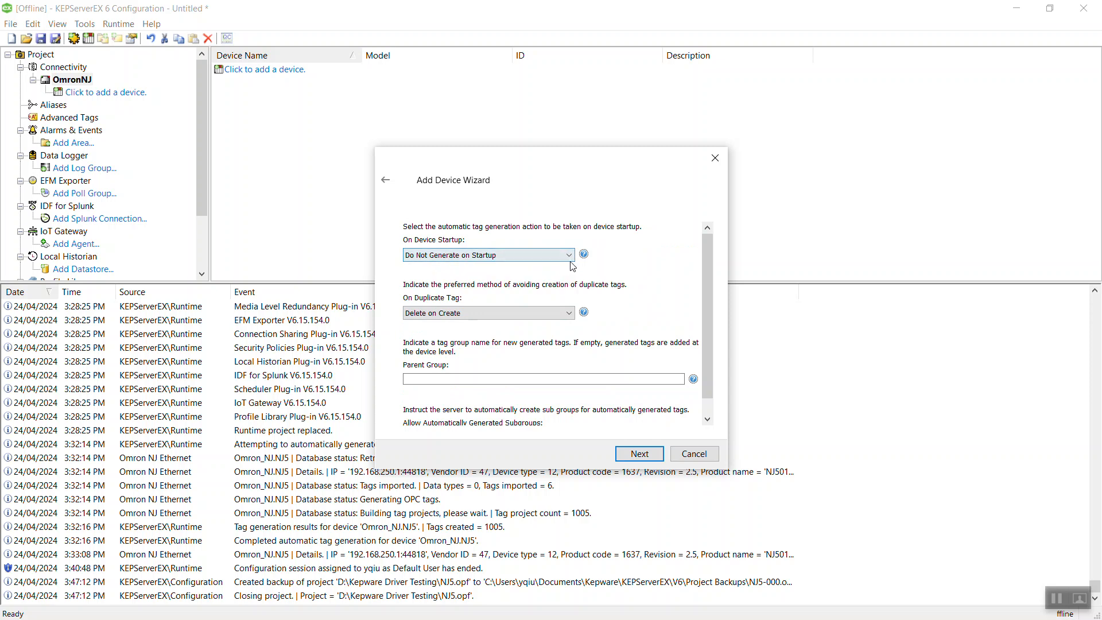
{"action": "left_click", "coordinate": [570, 259]}
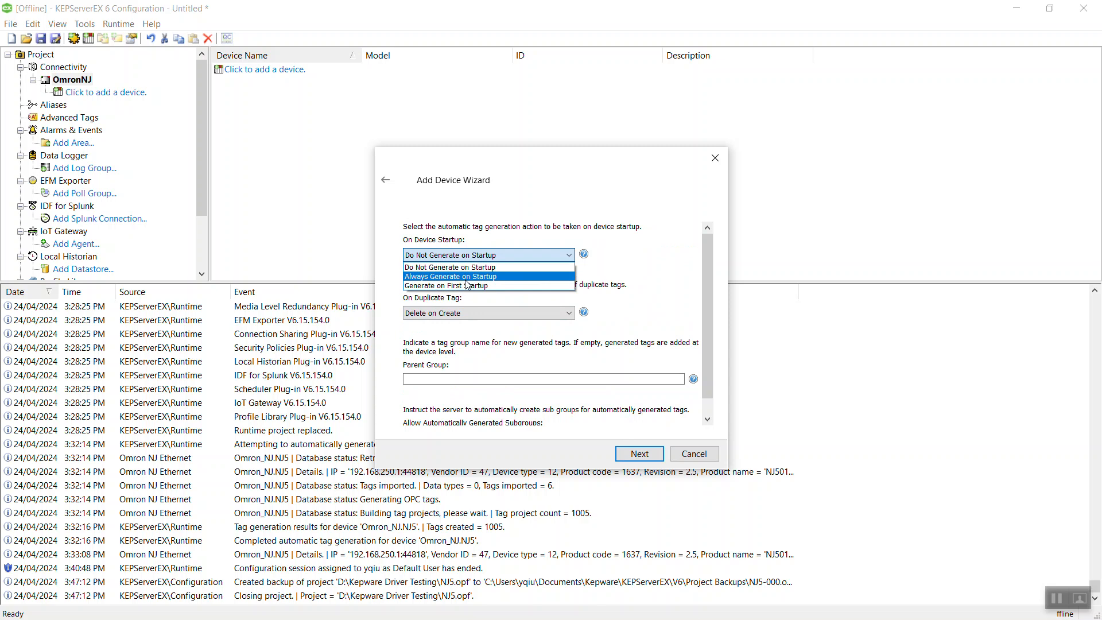
{"action": "left_click", "coordinate": [620, 262]}
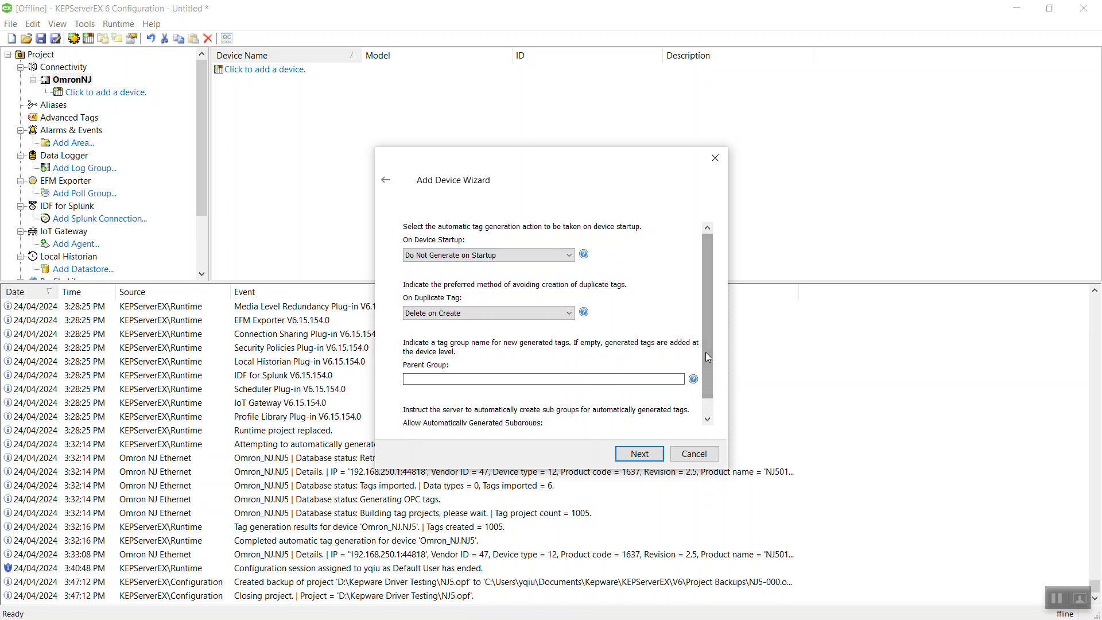
{"action": "left_click_drag", "start_coordinate": [705, 357], "coordinate": [704, 386]}
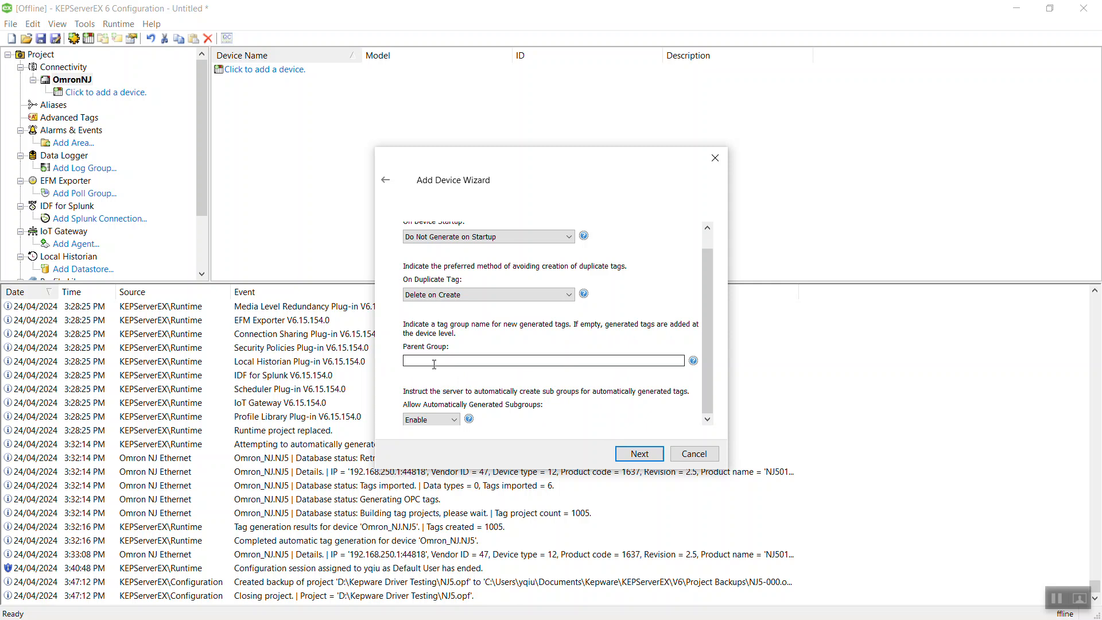
{"action": "left_click", "coordinate": [644, 460]}
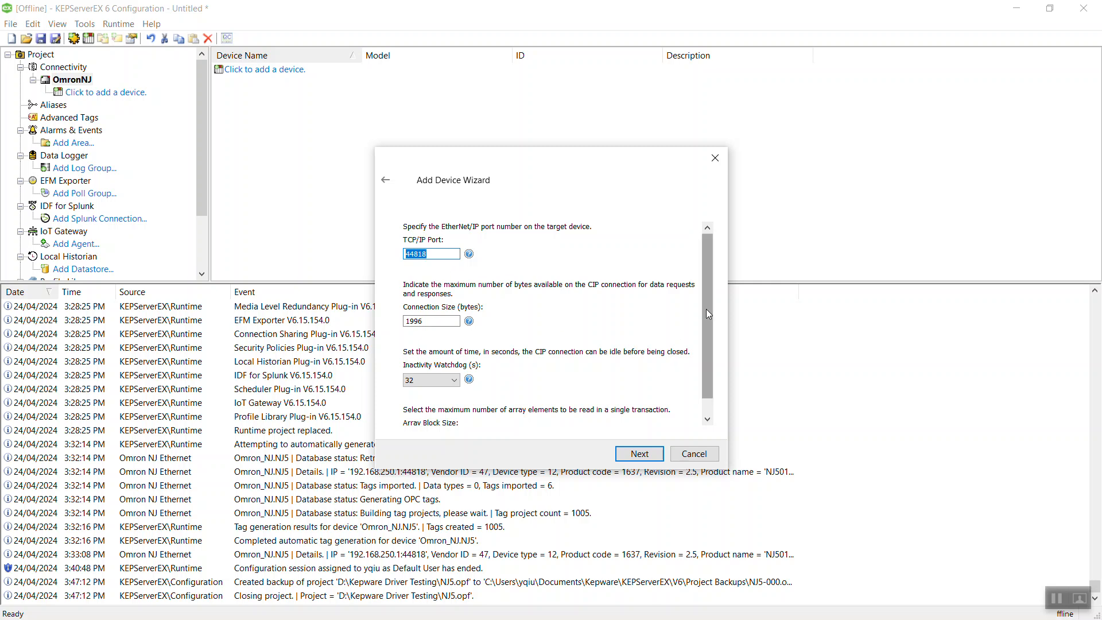
Keep port 44818 and the connection defaults, then finish creating the NJ5 device.
{"action": "left_click_drag", "start_coordinate": [706, 309], "coordinate": [710, 367]}
{"action": "left_click", "coordinate": [641, 457]}
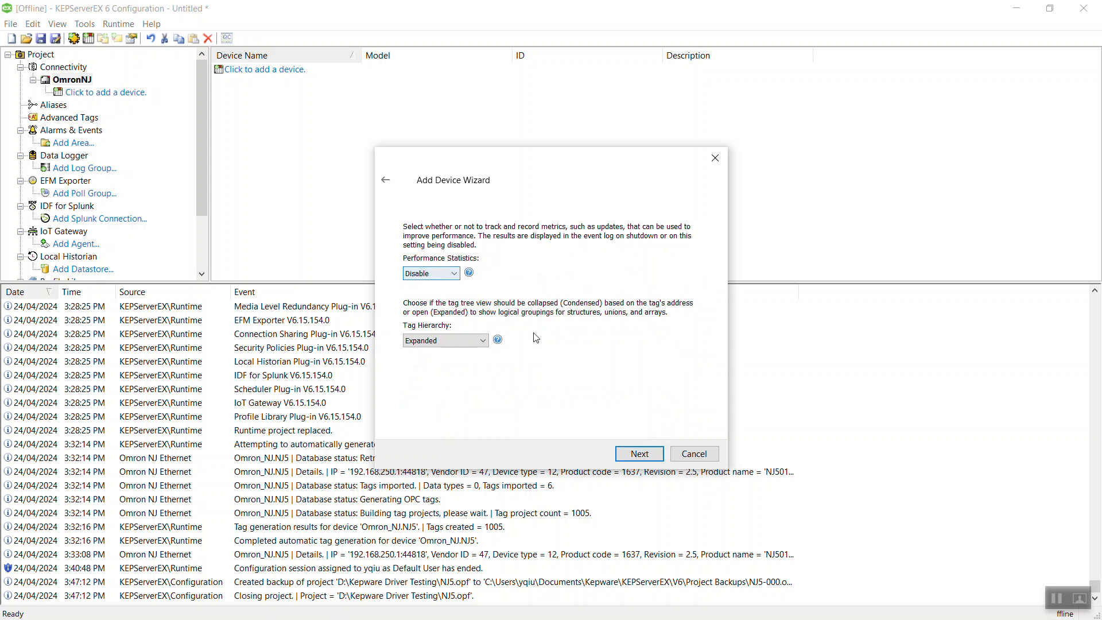
{"action": "left_click", "coordinate": [636, 457]}
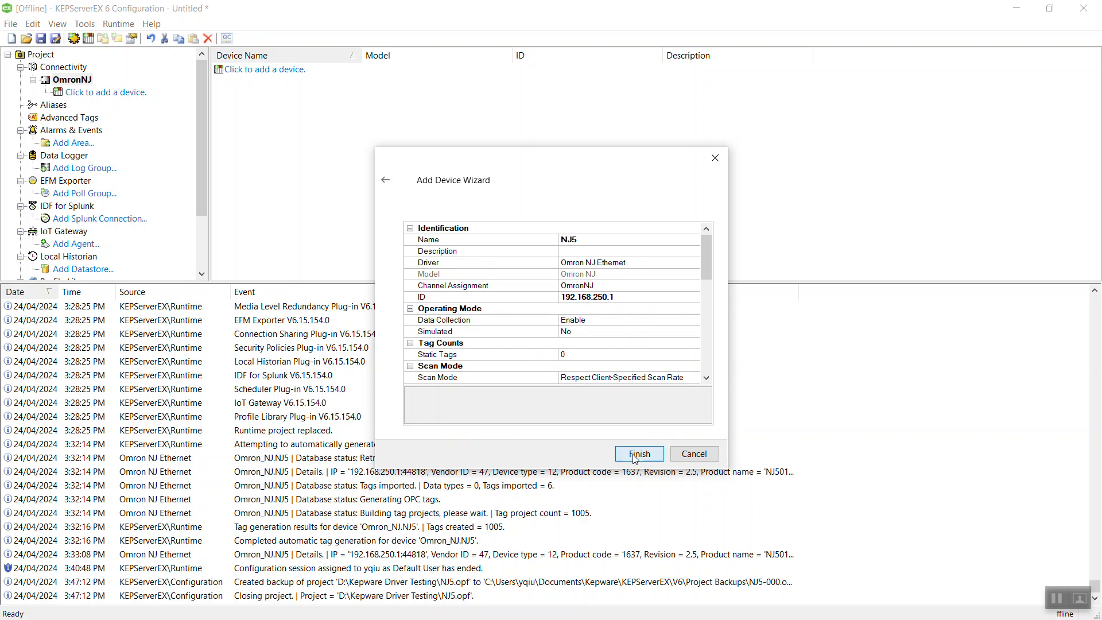
{"action": "left_click", "coordinate": [639, 454]}
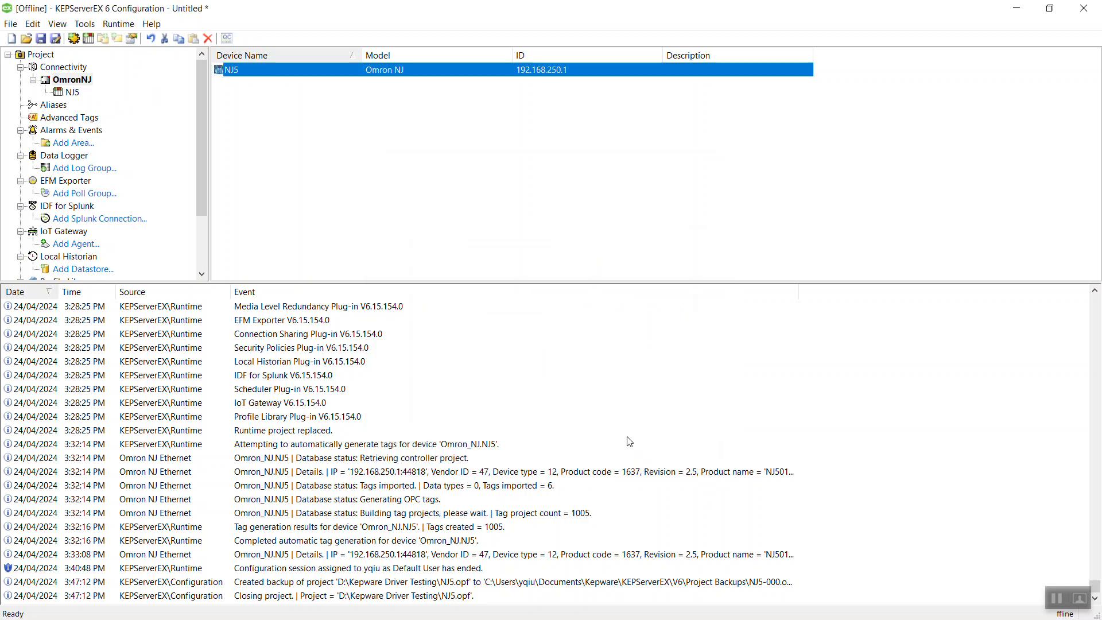
Connect to the server runtime, update it with this project, and agree to save changes.
{"action": "left_click", "coordinate": [119, 25]}
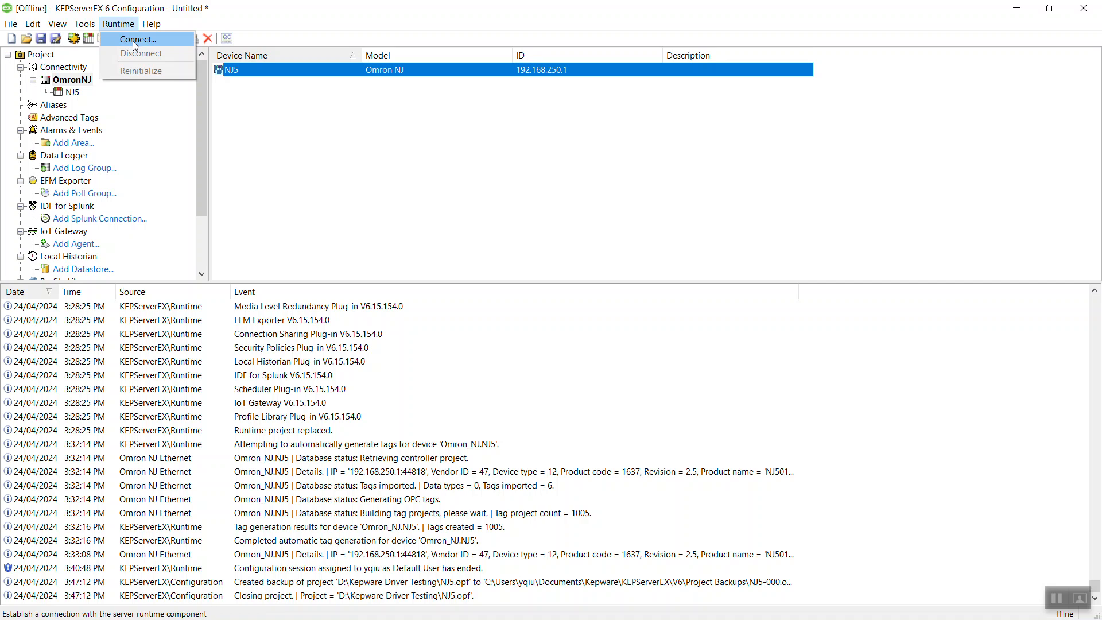
{"action": "left_click", "coordinate": [132, 41]}
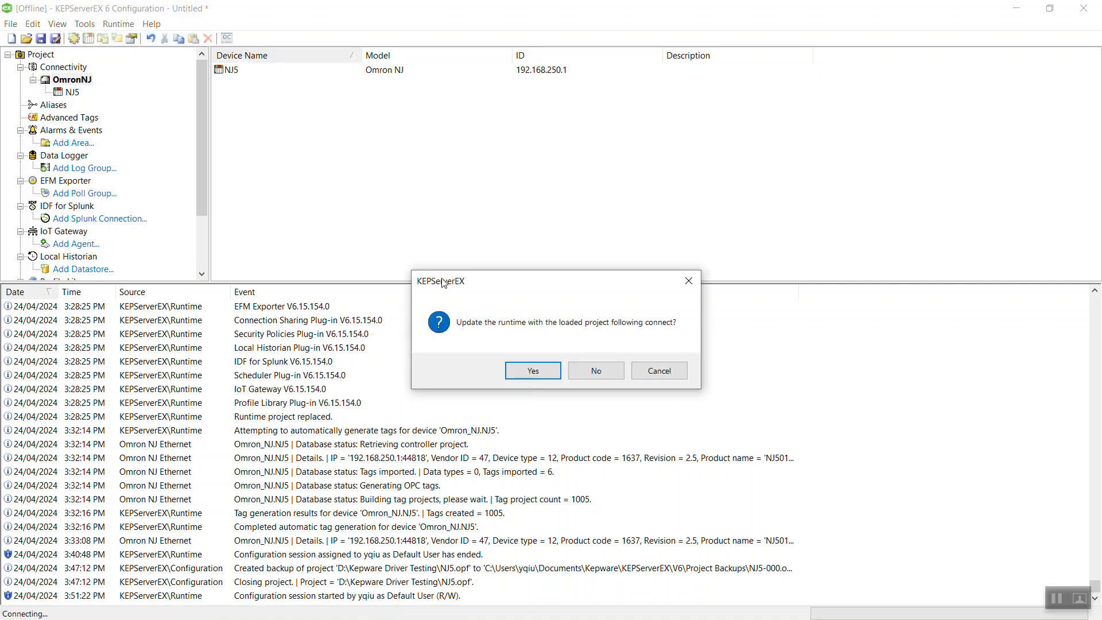
{"action": "left_click", "coordinate": [526, 373]}
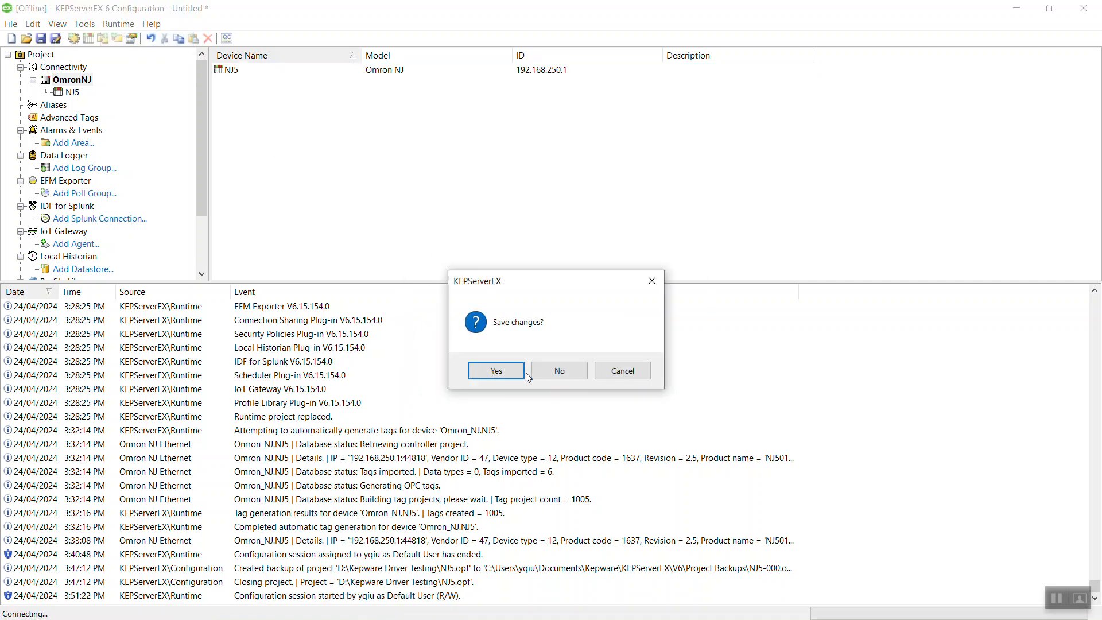
{"action": "left_click", "coordinate": [485, 372]}
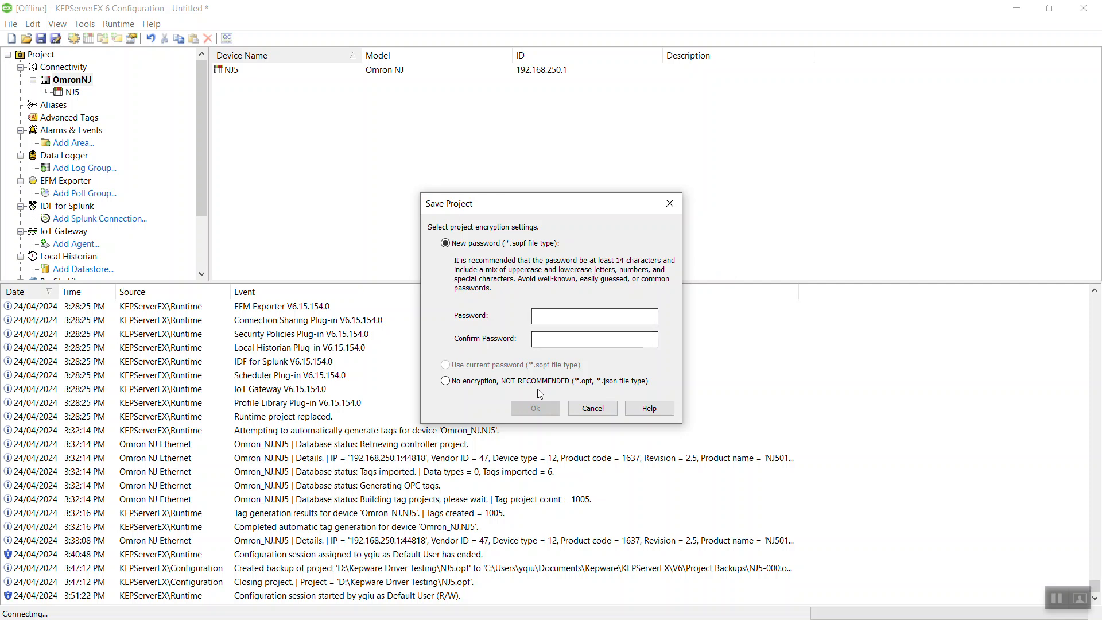
Save the project unencrypted as NJ501.opf in D:\Kepware Driver Testing.
{"action": "left_click", "coordinate": [450, 382]}
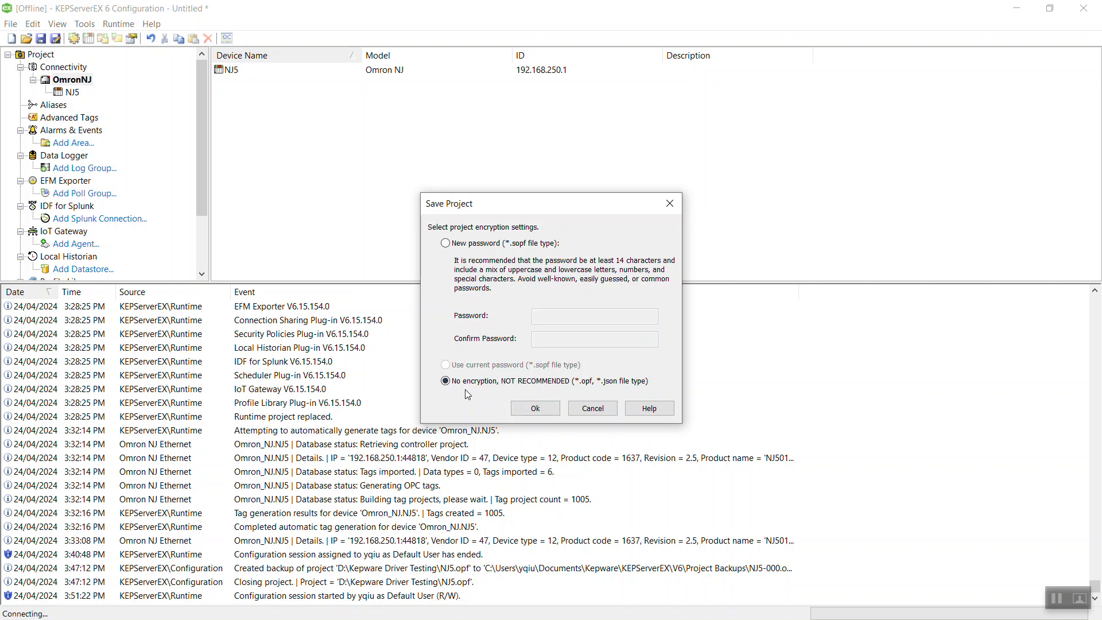
{"action": "left_click", "coordinate": [539, 410]}
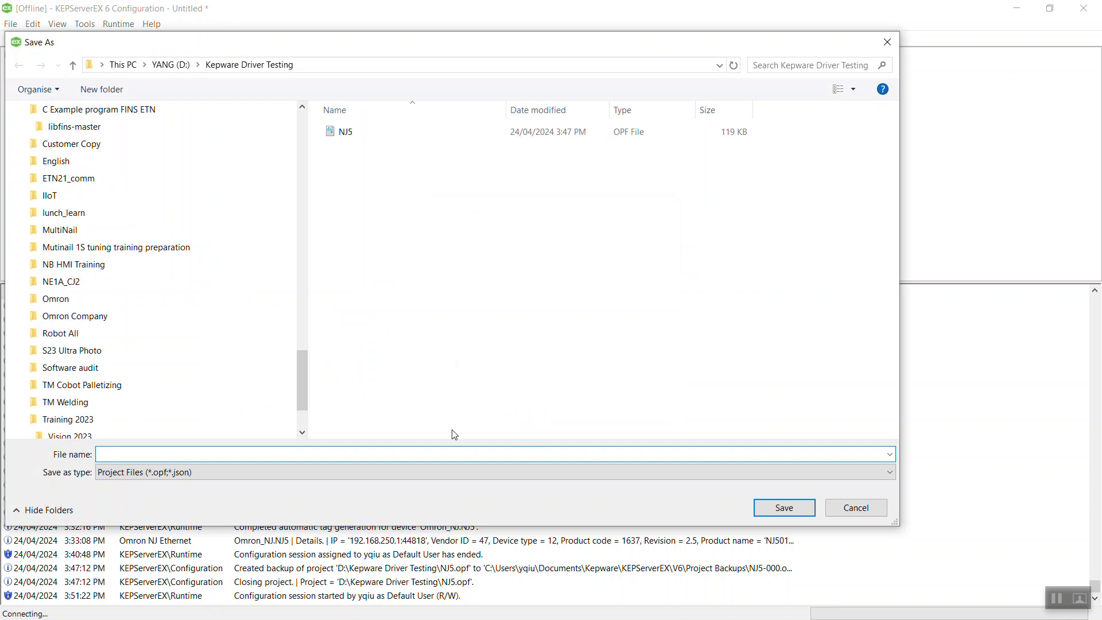
{"action": "type", "text": "NJ5"}
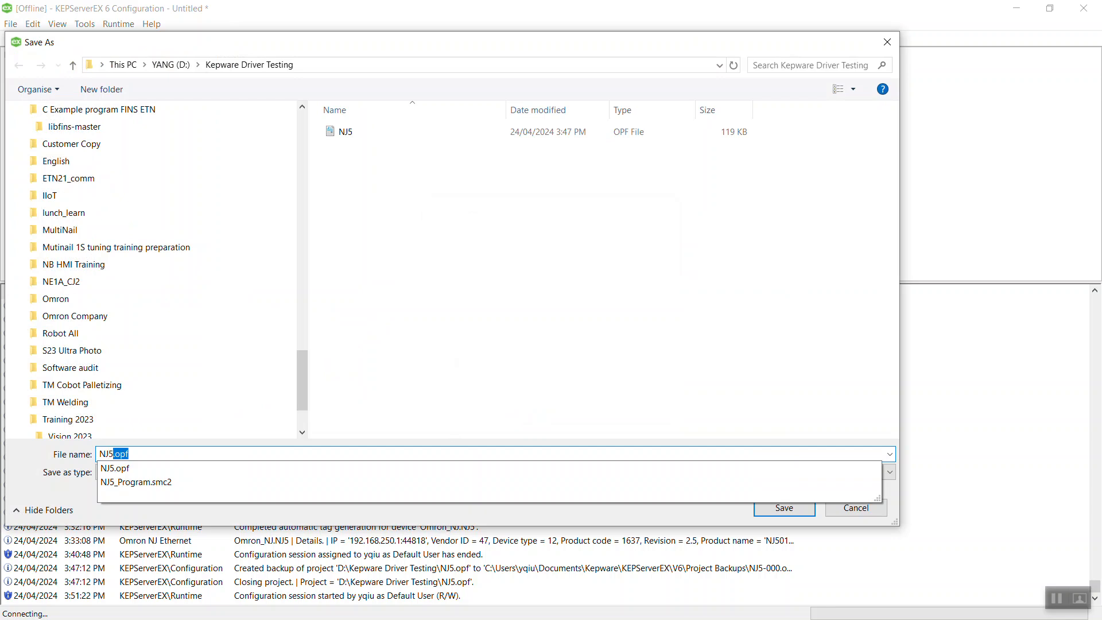
{"action": "type", "text": "01"}
{"action": "key", "text": "Return"}
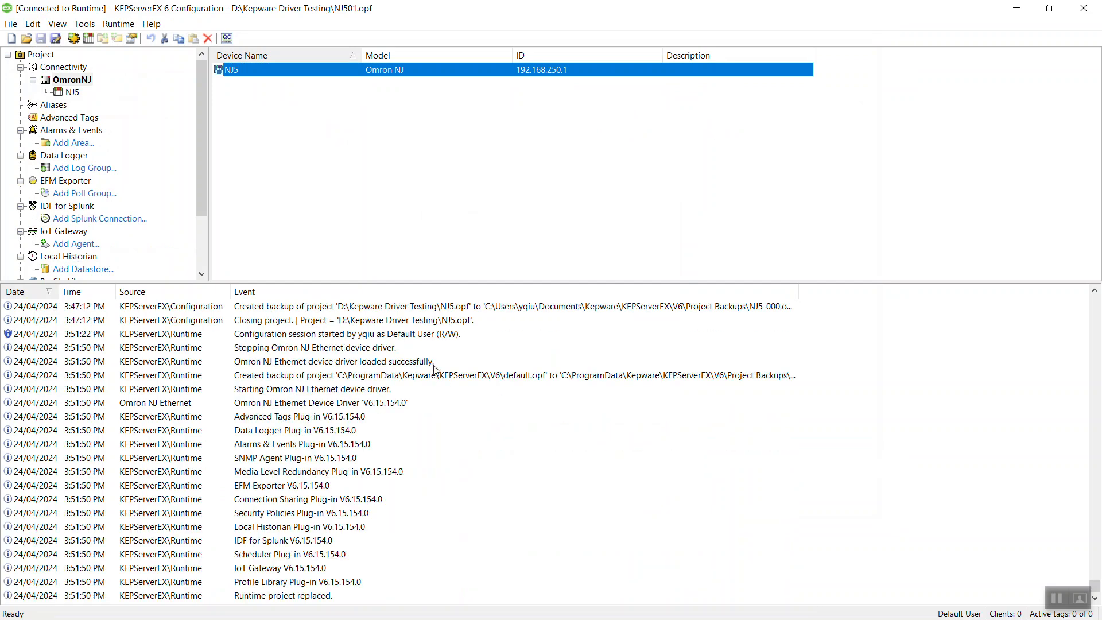
Dismiss the runtime options and select the driver-loaded message in the event log.
{"action": "left_click", "coordinate": [119, 24]}
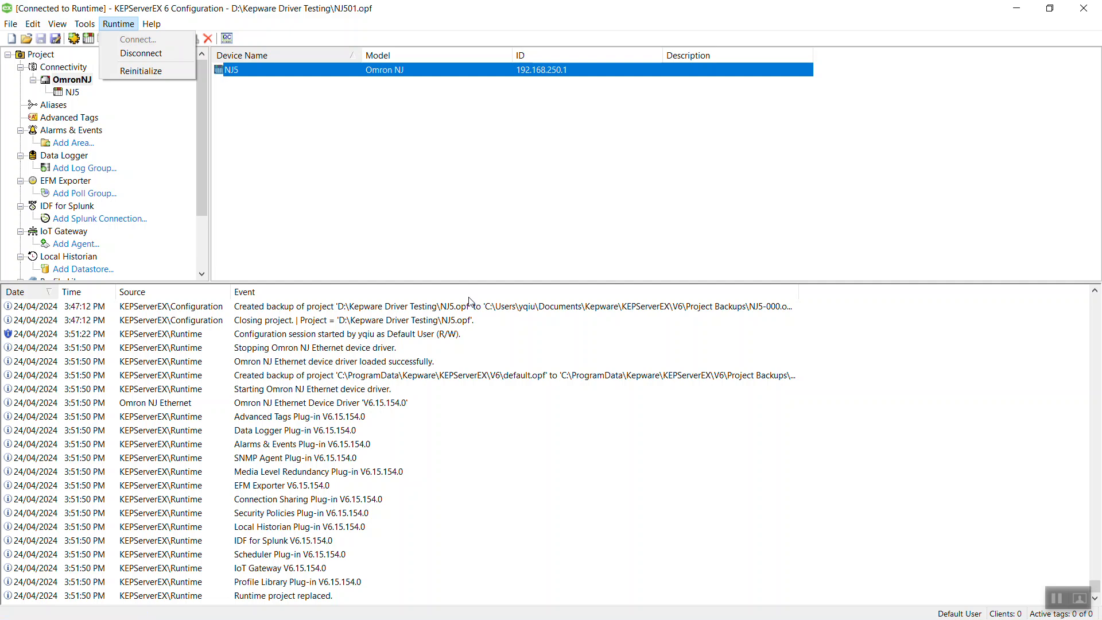
{"action": "left_click", "coordinate": [420, 234]}
{"action": "left_click", "coordinate": [418, 232]}
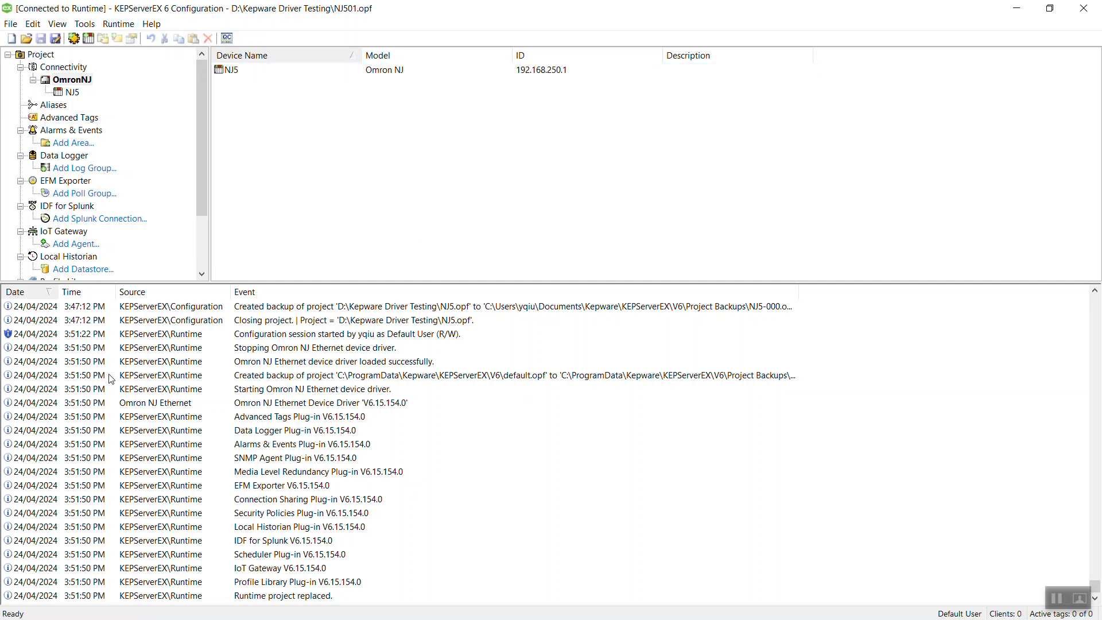
{"action": "left_click", "coordinate": [376, 361]}
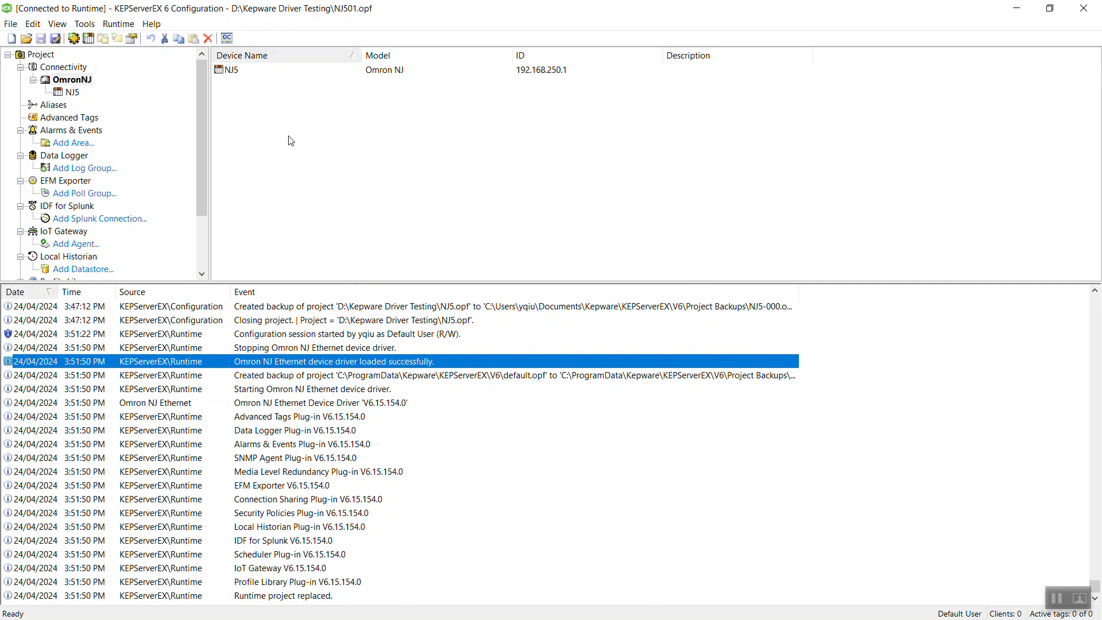
Browse the OmronNJ, NJ5, _Statistics and _System items in OPC Quick Client, then close it unsaved.
{"action": "left_click", "coordinate": [229, 38]}
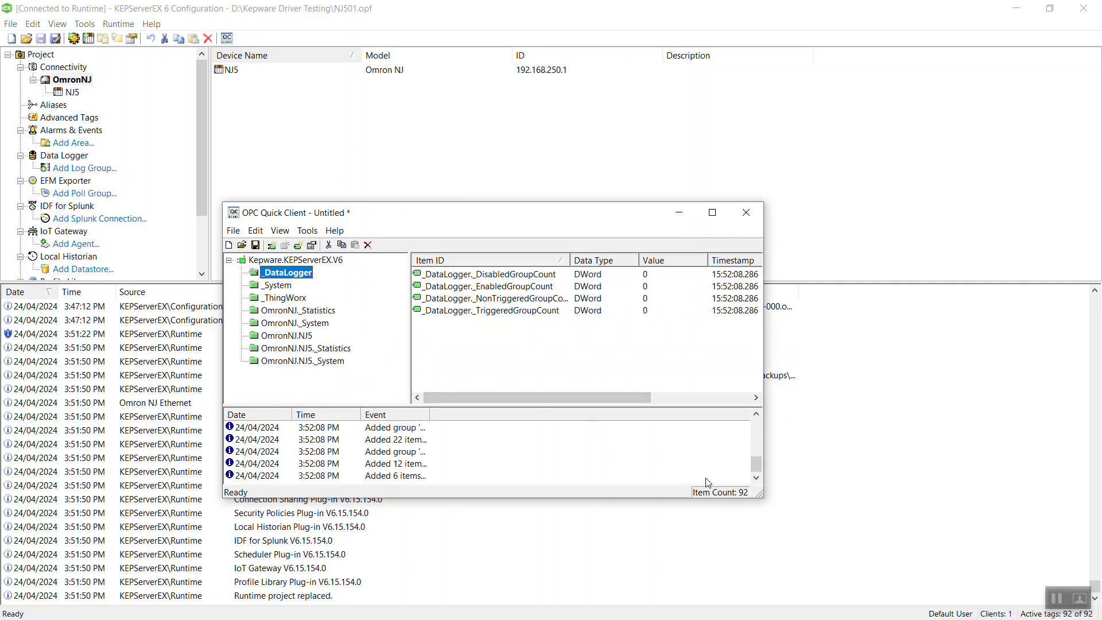
{"action": "left_click_drag", "start_coordinate": [761, 497], "coordinate": [971, 516]}
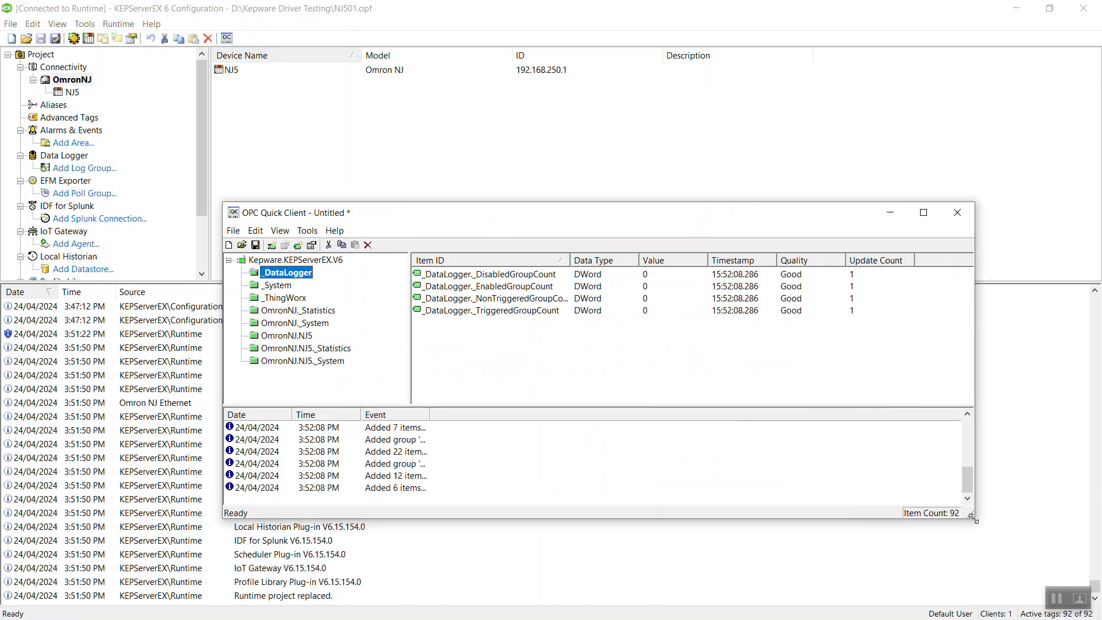
{"action": "left_click", "coordinate": [275, 336]}
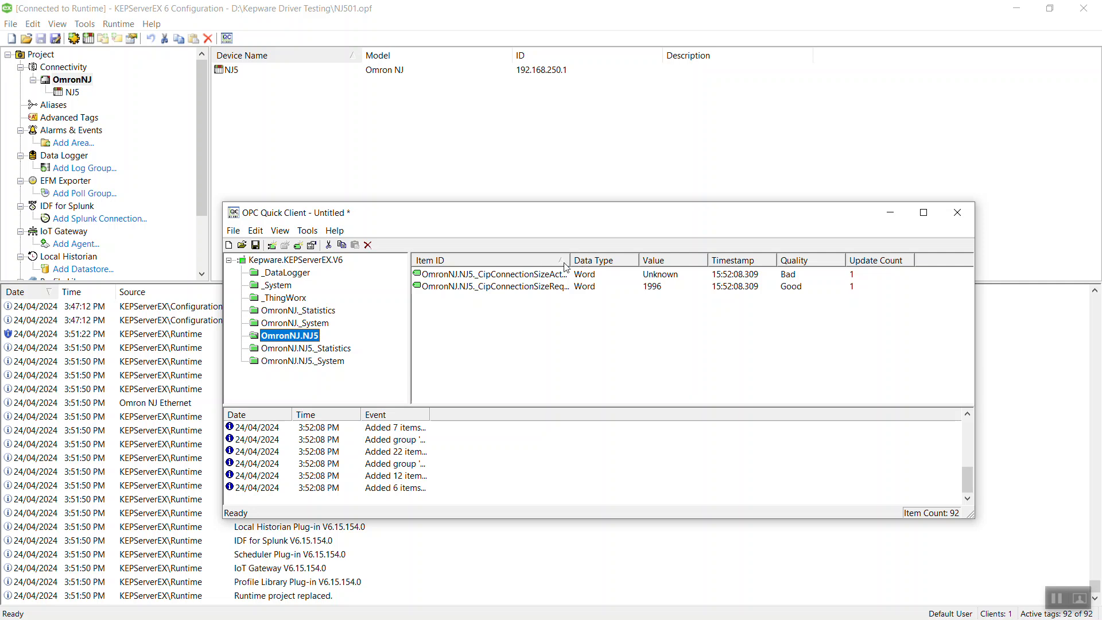
{"action": "left_click_drag", "start_coordinate": [571, 259], "coordinate": [610, 259]}
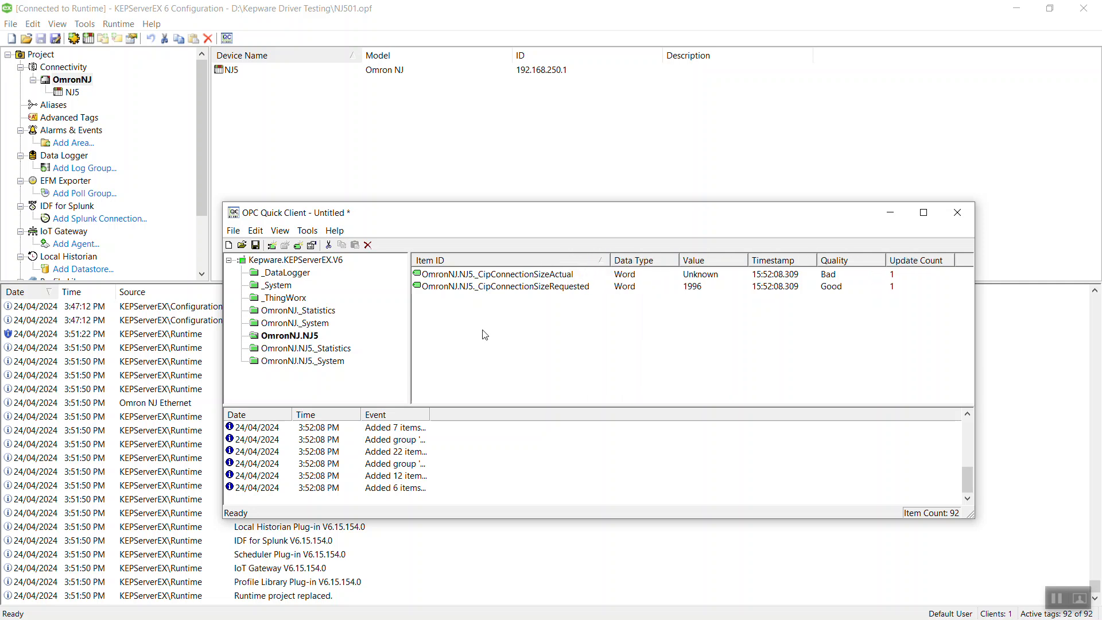
{"action": "left_click", "coordinate": [323, 350]}
{"action": "left_click", "coordinate": [311, 368]}
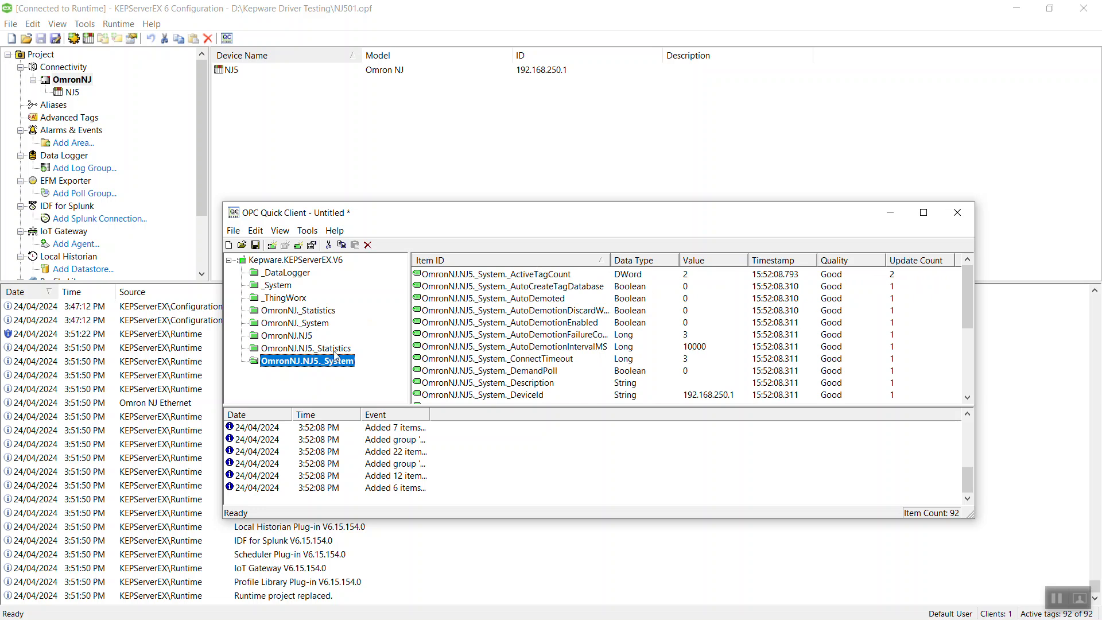
{"action": "left_click", "coordinate": [330, 348]}
{"action": "left_click", "coordinate": [298, 325]}
{"action": "left_click", "coordinate": [298, 337]}
{"action": "left_click", "coordinate": [298, 325]}
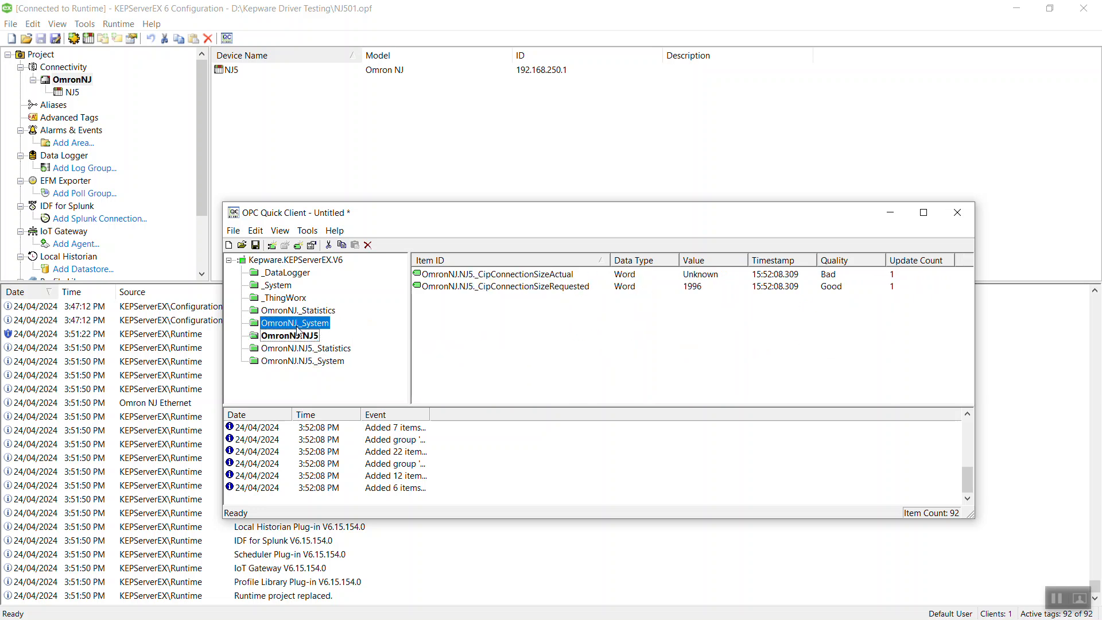
{"action": "left_click", "coordinate": [959, 208]}
{"action": "left_click", "coordinate": [594, 401]}
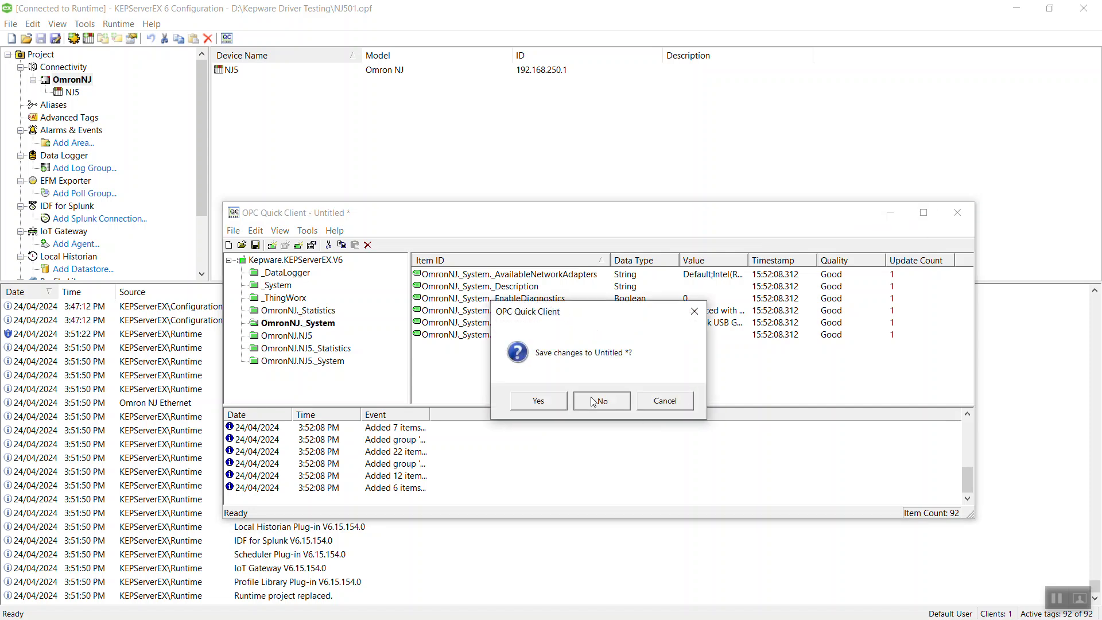
Run Tag Generation on NJ5 to create 1005 tags, including Data1–Data5 and the Data_Tag[x] group.
{"action": "left_click", "coordinate": [73, 92]}
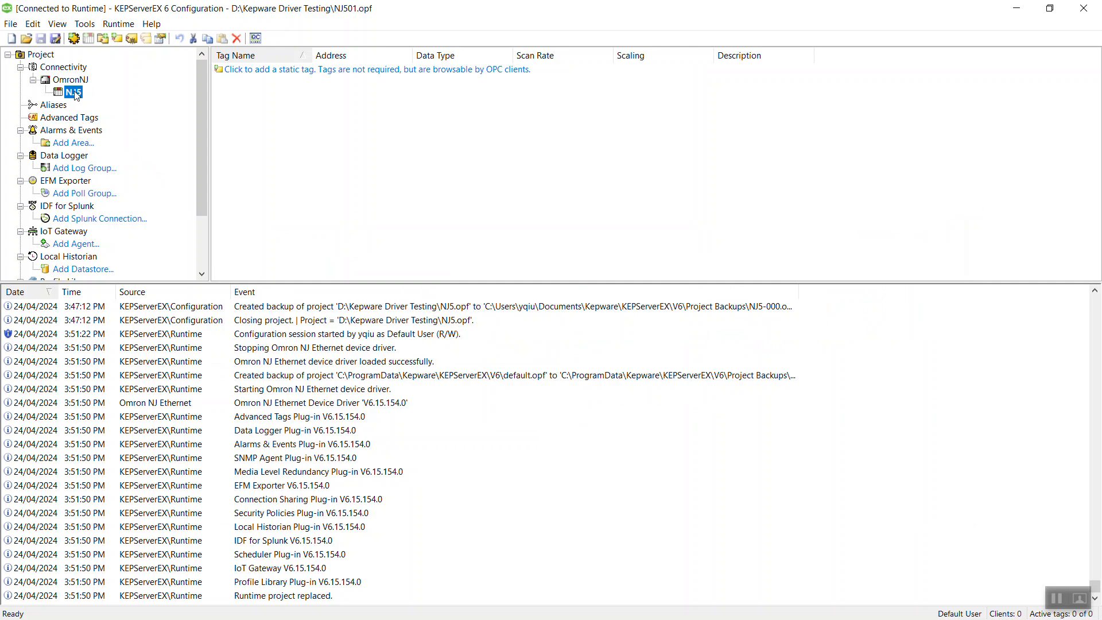
{"action": "right_click", "coordinate": [76, 96]}
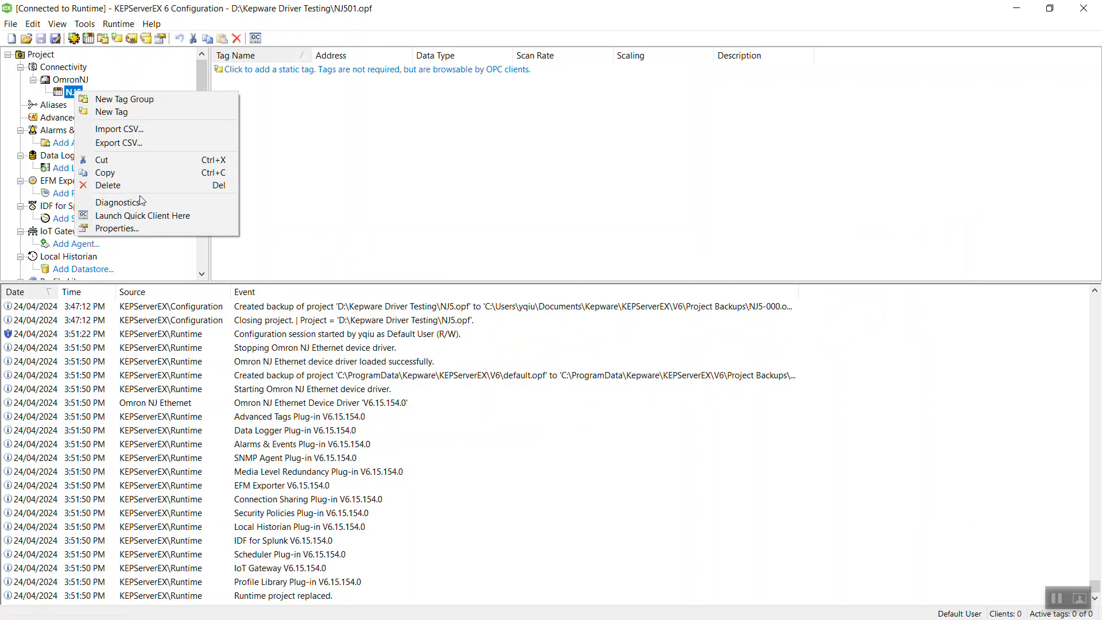
{"action": "left_click", "coordinate": [130, 227]}
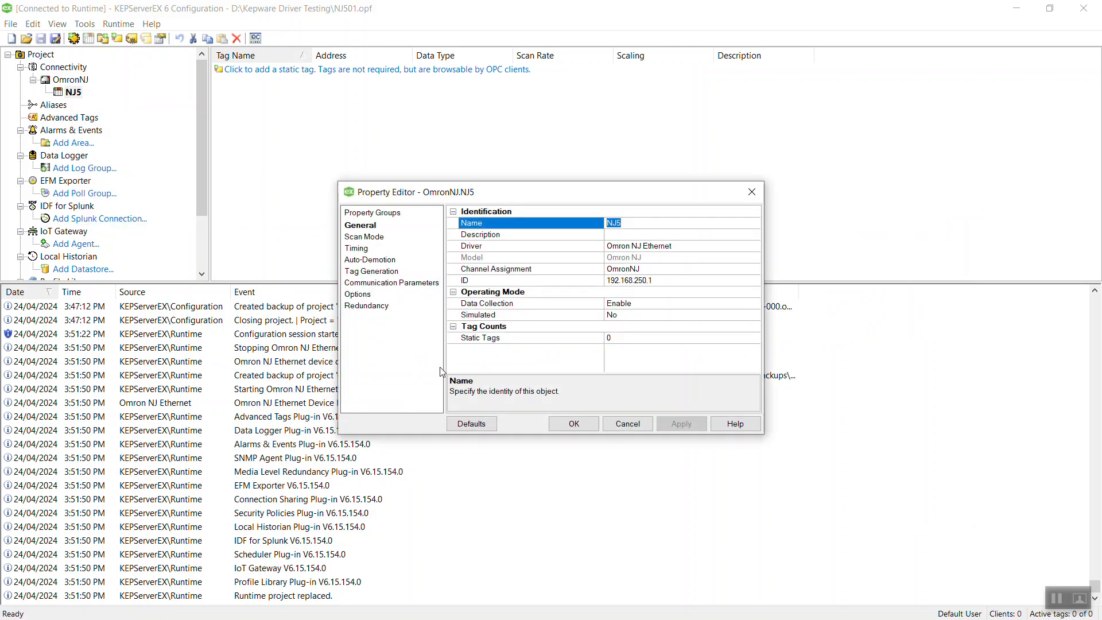
{"action": "left_click", "coordinate": [376, 273]}
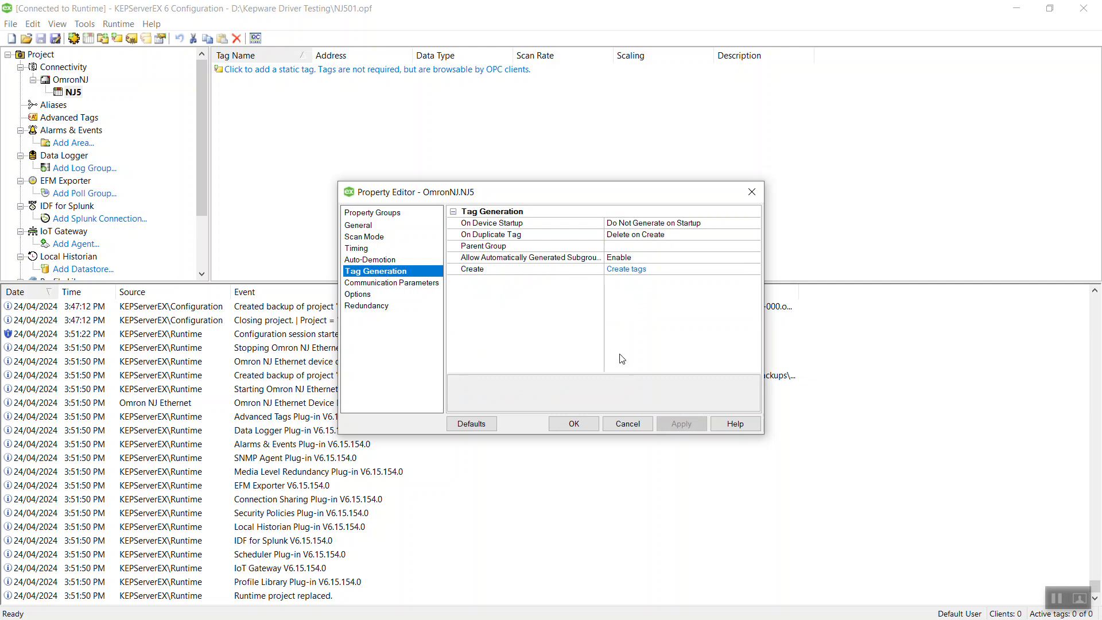
{"action": "left_click", "coordinate": [630, 270]}
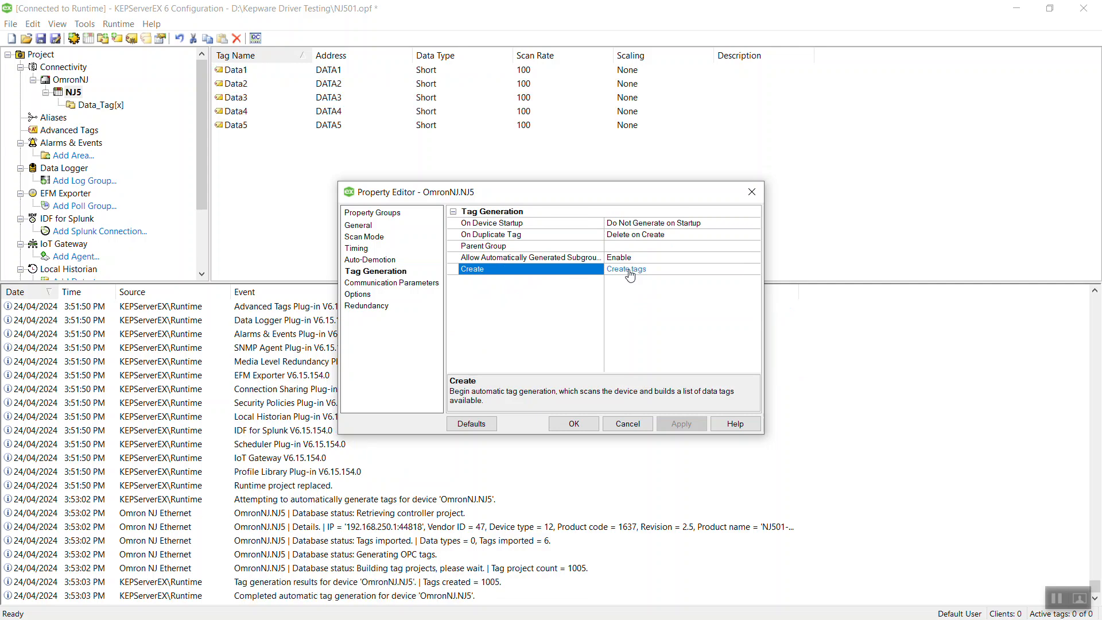
{"action": "left_click", "coordinate": [571, 420]}
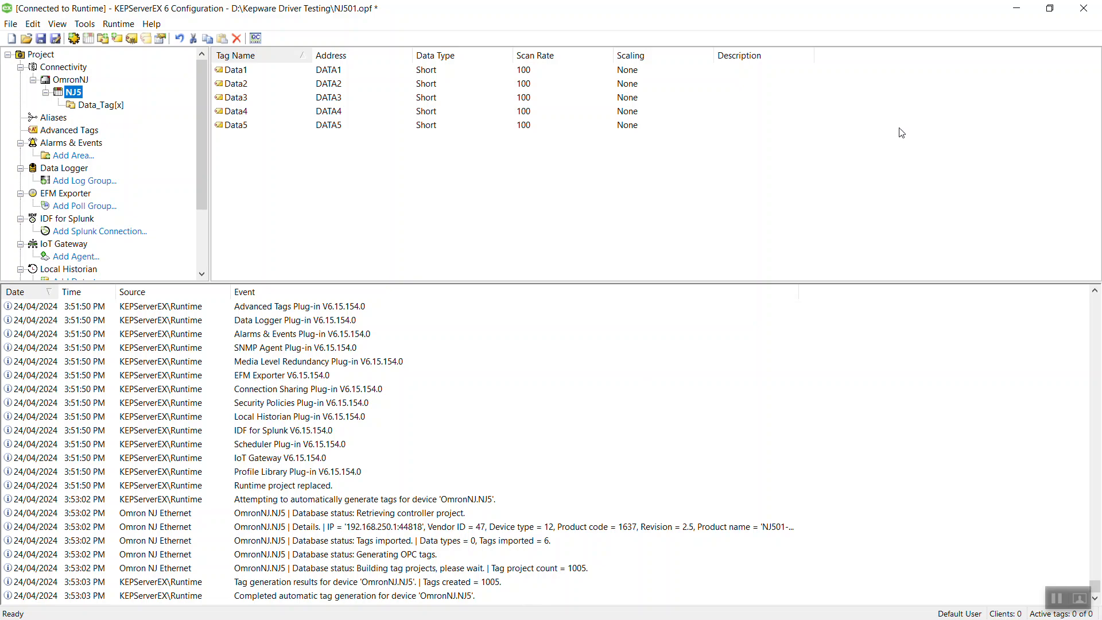
{"action": "left_click", "coordinate": [1050, 8]}
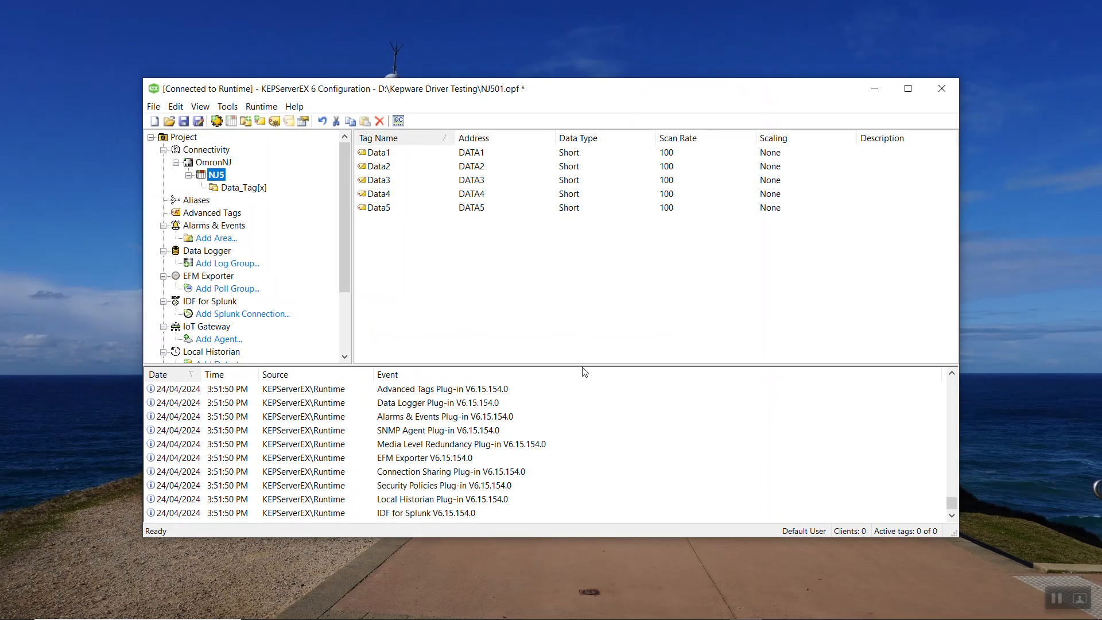
Show Sysmac Studio's Global Variables table (Data1–Data5, Data_Tag INT array) beside KEPServerEX.
{"action": "left_click", "coordinate": [450, 612]}
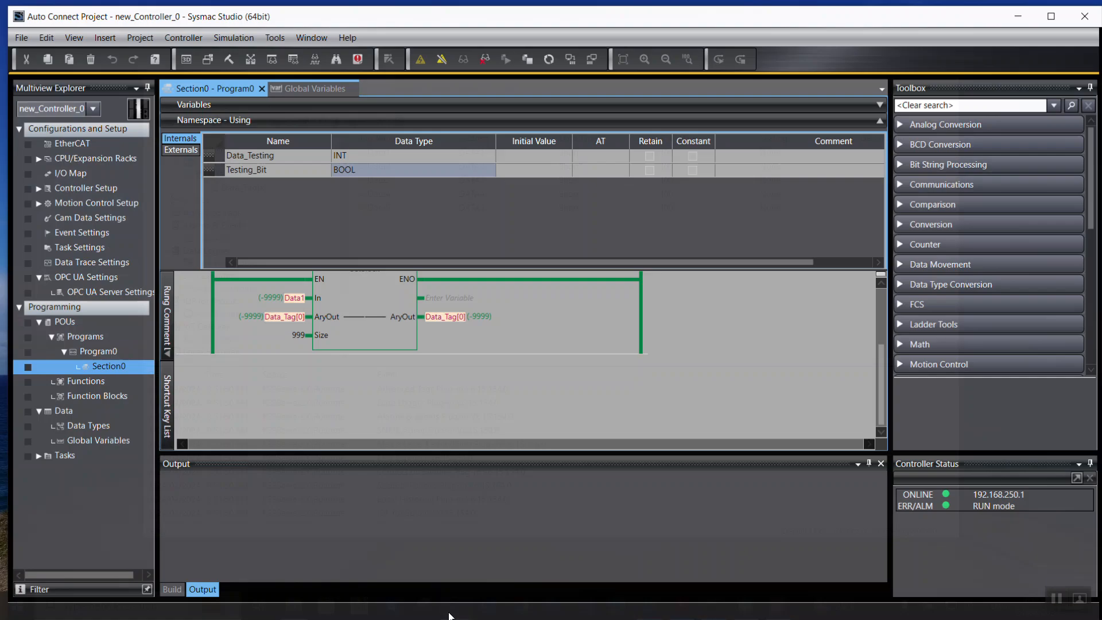
{"action": "left_click_drag", "start_coordinate": [803, 10], "coordinate": [803, 63]}
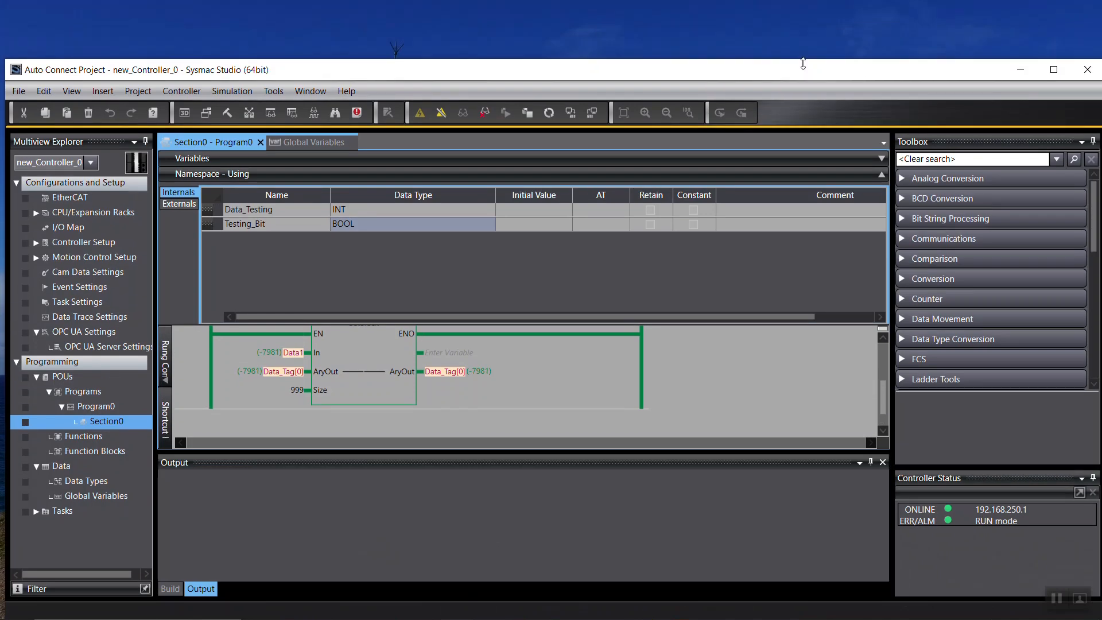
{"action": "left_click", "coordinate": [84, 497]}
{"action": "double_click", "coordinate": [84, 497]}
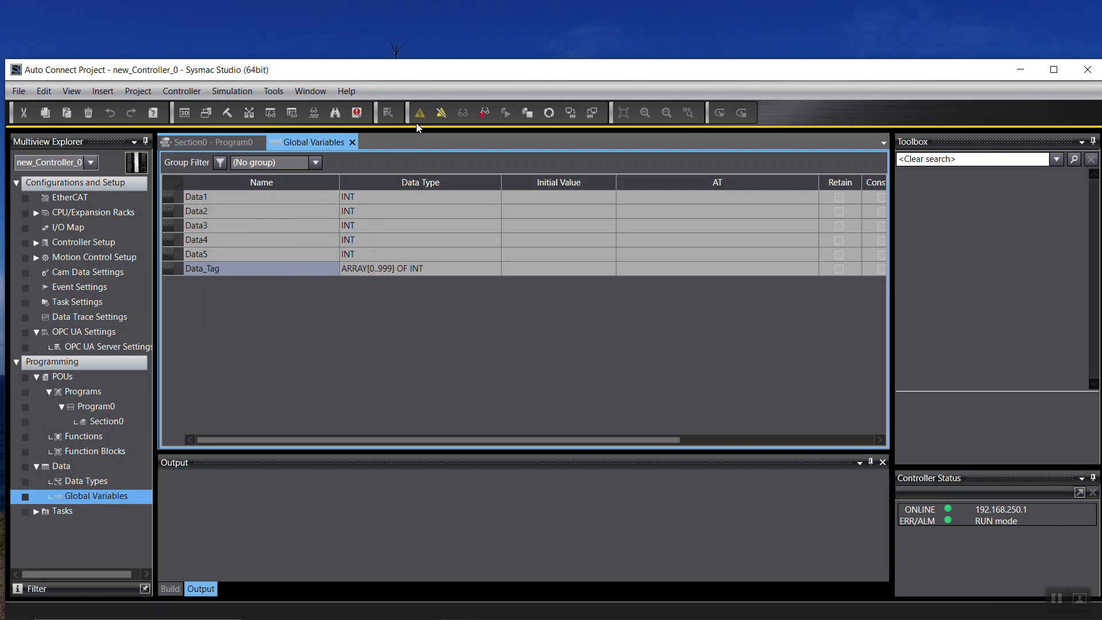
{"action": "left_click_drag", "start_coordinate": [462, 71], "coordinate": [485, 54]}
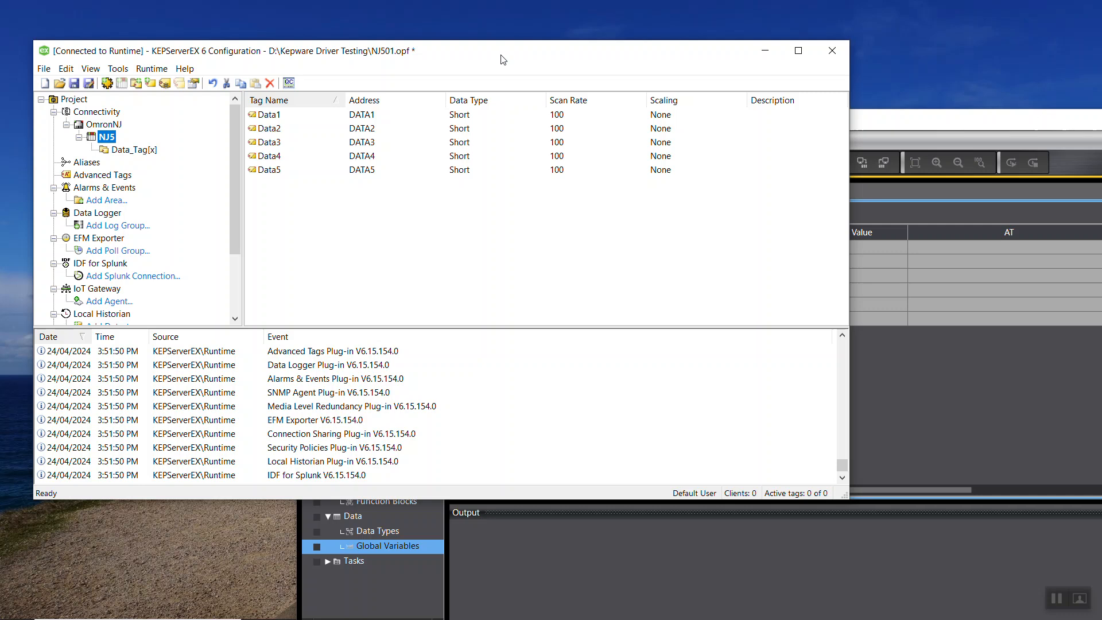
Compare the Data_Tag tags with Sysmac Studio, take Sysmac Studio offline, and maximize KEPServerEX.
{"action": "left_click", "coordinate": [895, 125]}
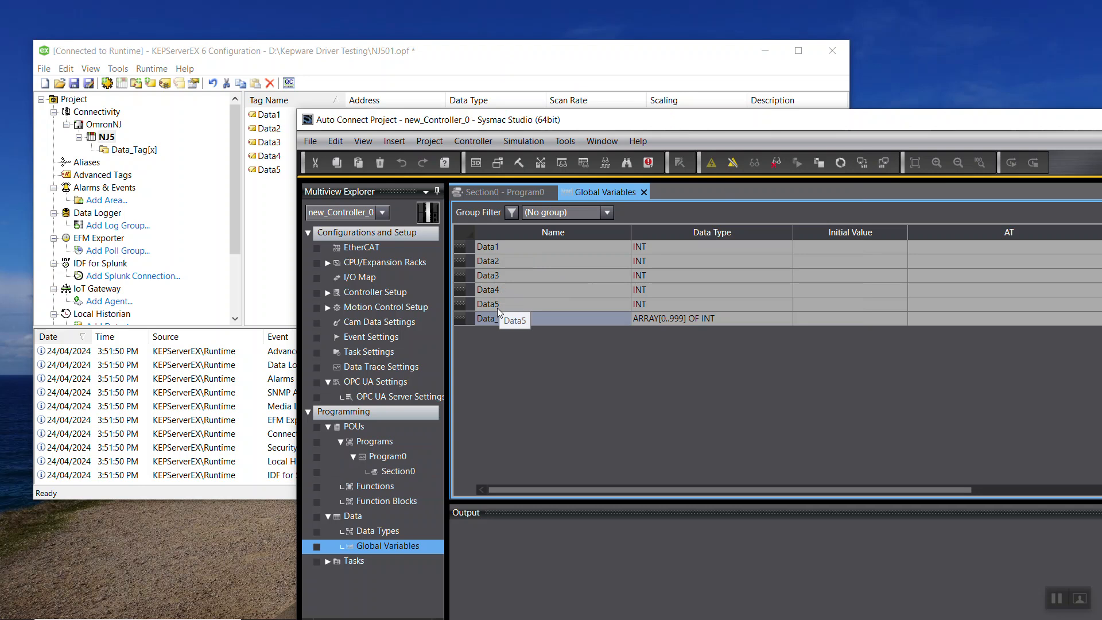
{"action": "left_click", "coordinate": [143, 151]}
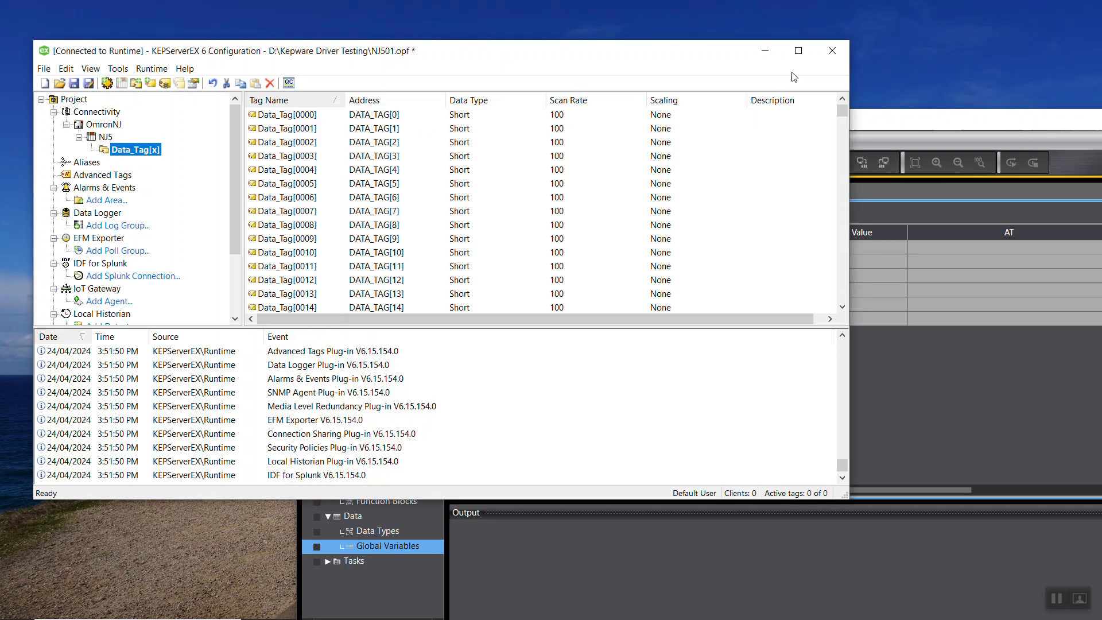
{"action": "left_click_drag", "start_coordinate": [925, 123], "coordinate": [816, 119]}
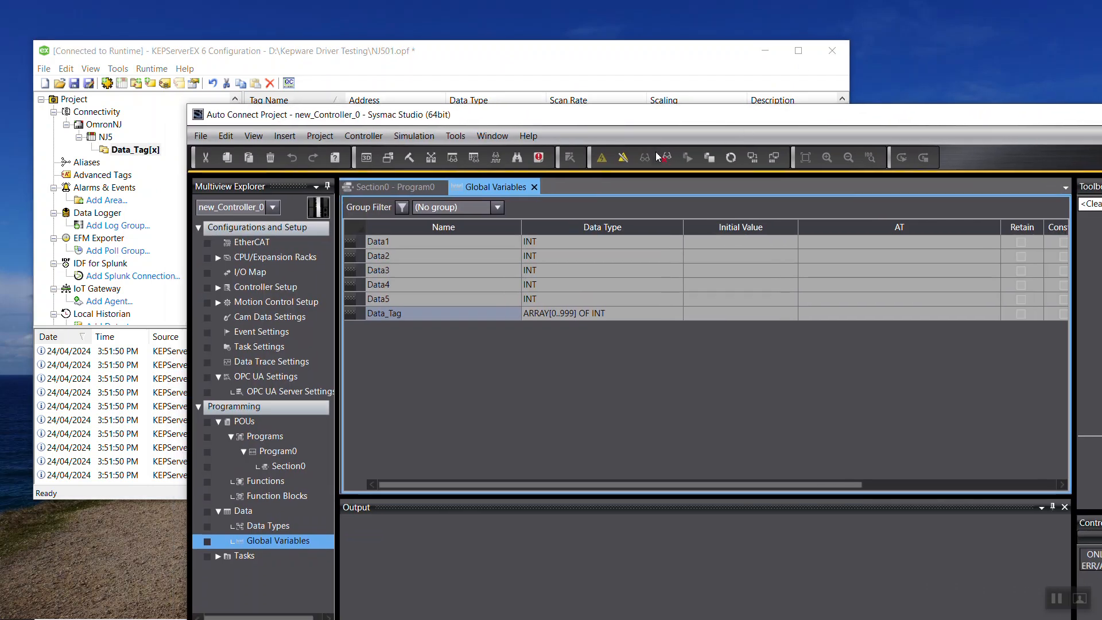
{"action": "left_click", "coordinate": [625, 156]}
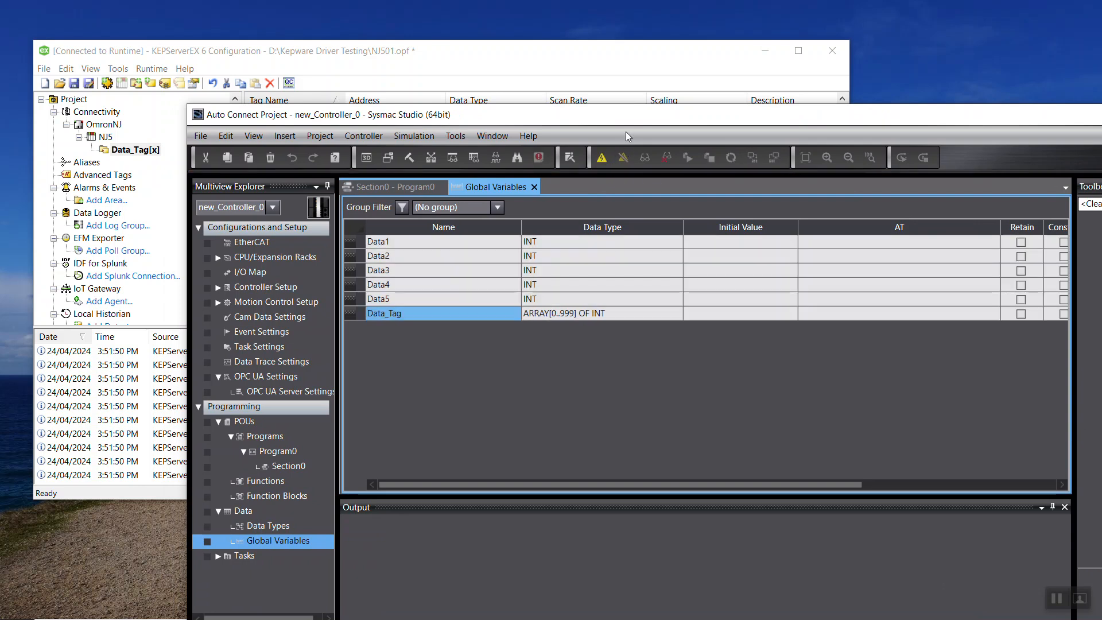
{"action": "left_click", "coordinate": [623, 71]}
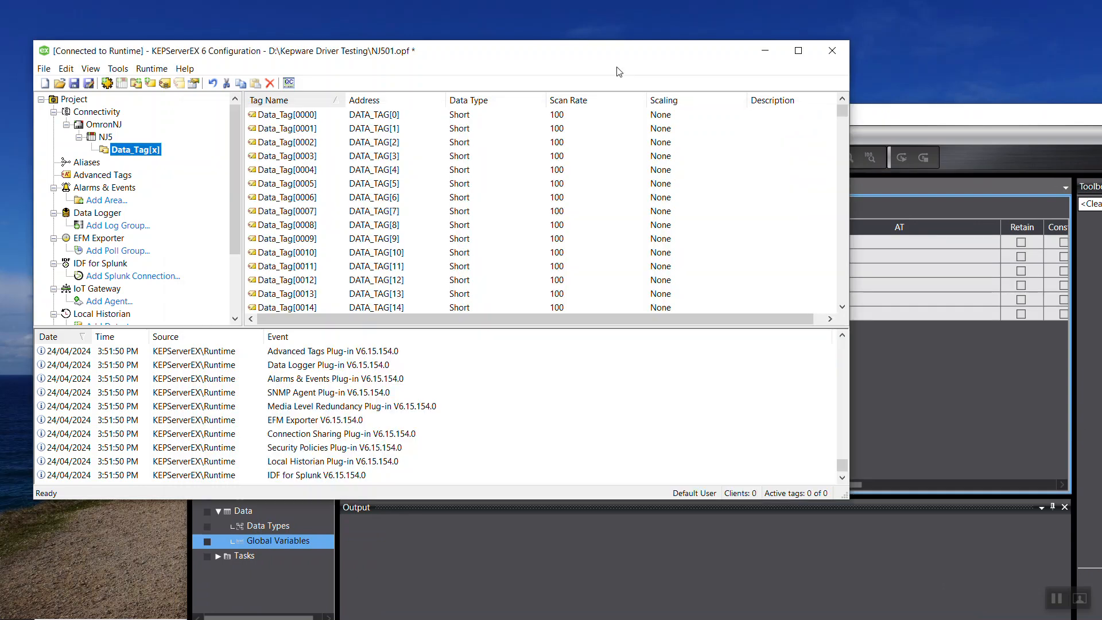
{"action": "left_click", "coordinate": [798, 51]}
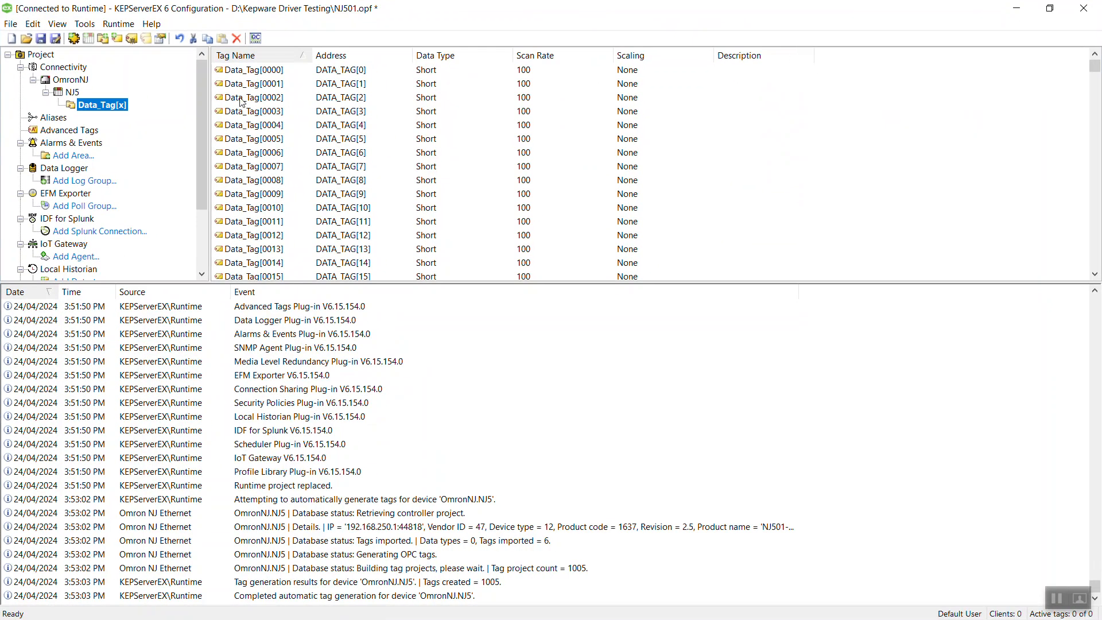
Review the NJ5 device and OmronNJ channel properties unchanged, then list the Data_Tag[x] tags.
{"action": "double_click", "coordinate": [73, 92]}
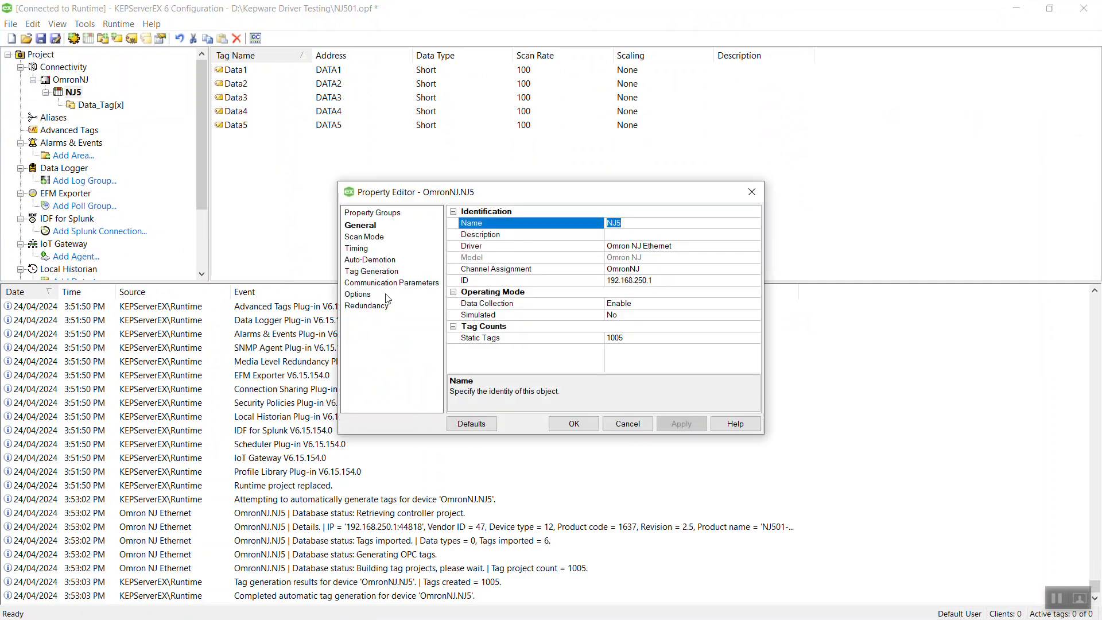
{"action": "left_click", "coordinate": [627, 423]}
{"action": "left_click", "coordinate": [78, 80]}
{"action": "double_click", "coordinate": [79, 81]}
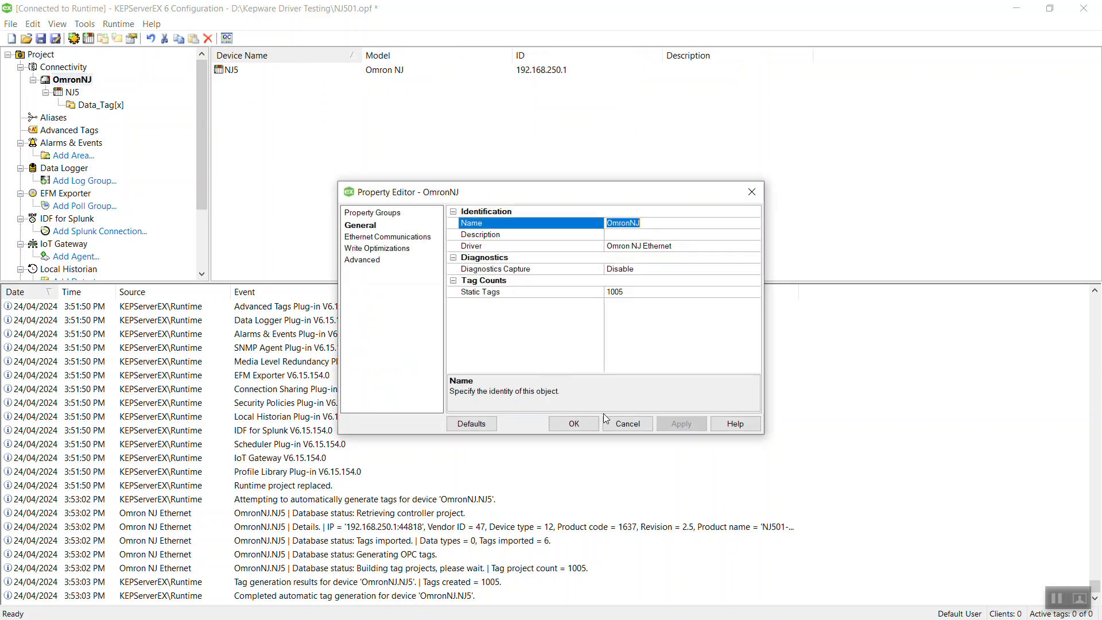
{"action": "left_click", "coordinate": [628, 424]}
{"action": "left_click", "coordinate": [106, 109]}
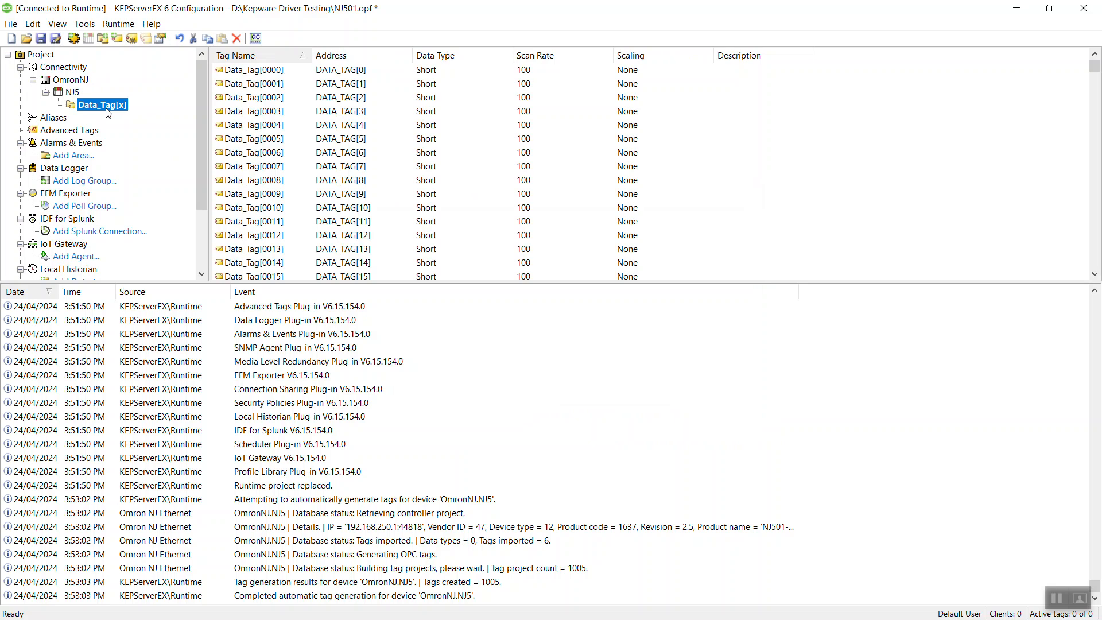
{"action": "left_click", "coordinate": [126, 26]}
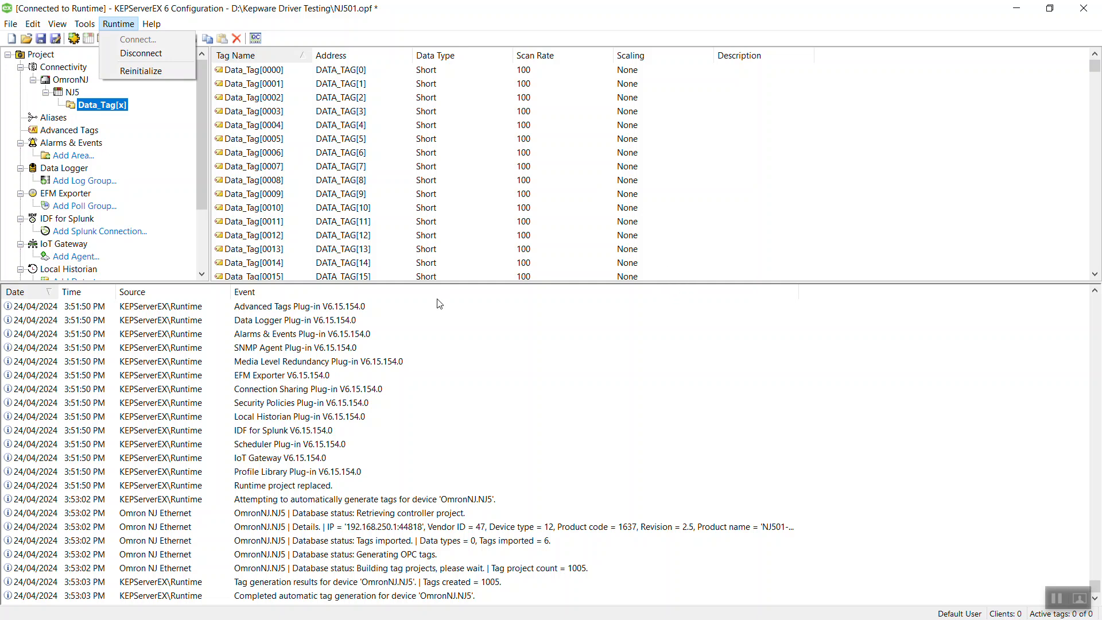
Disconnect KEPServerEX from the server runtime.
{"action": "left_click", "coordinate": [73, 92]}
{"action": "double_click", "coordinate": [72, 92]}
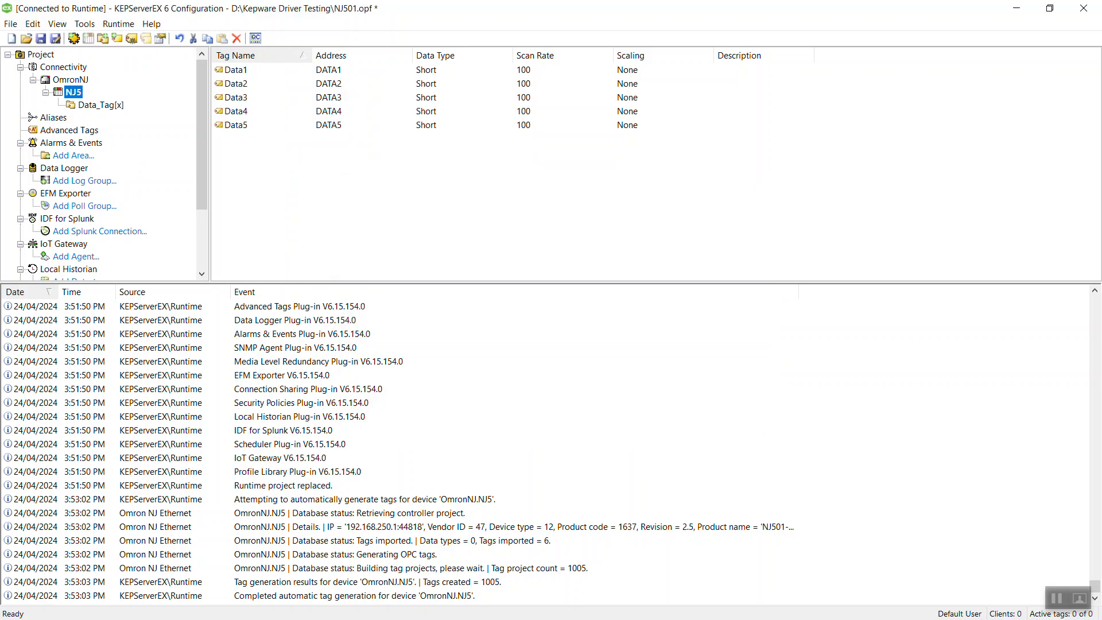
{"action": "left_click", "coordinate": [118, 24]}
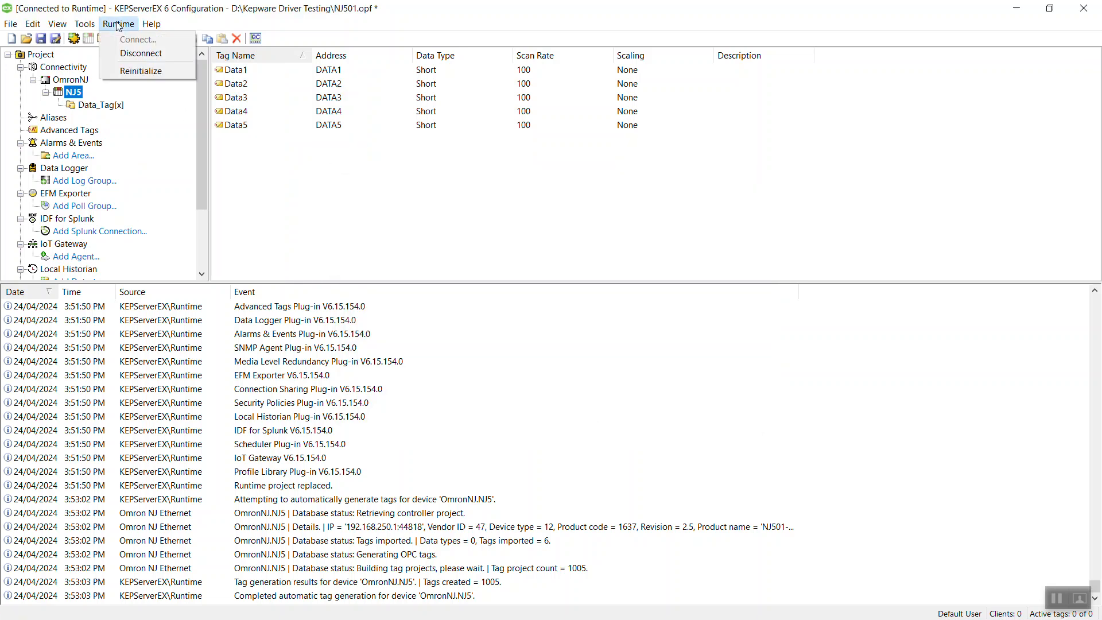
{"action": "left_click", "coordinate": [142, 53]}
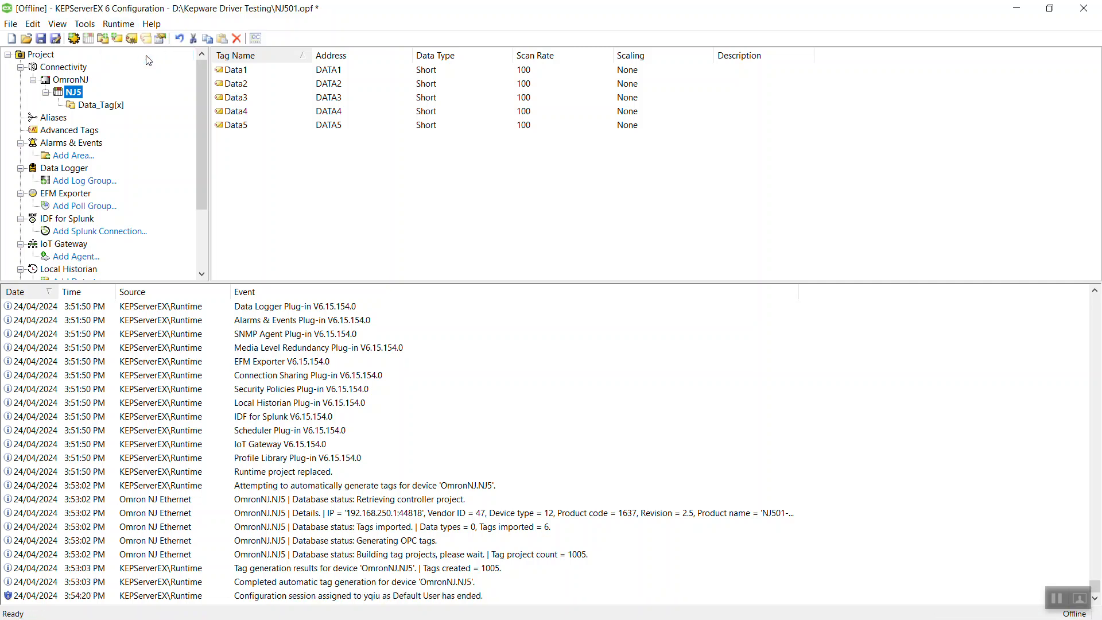
Reconnect to the runtime, accepting the runtime update and saving NJ501.opf.
{"action": "left_click", "coordinate": [112, 25]}
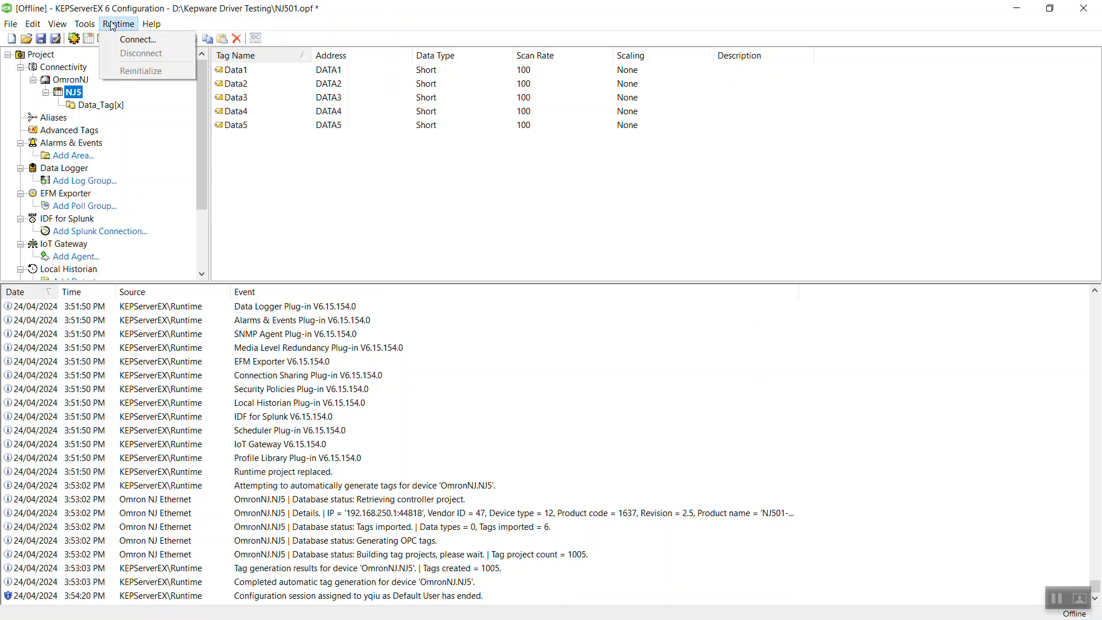
{"action": "left_click", "coordinate": [143, 40]}
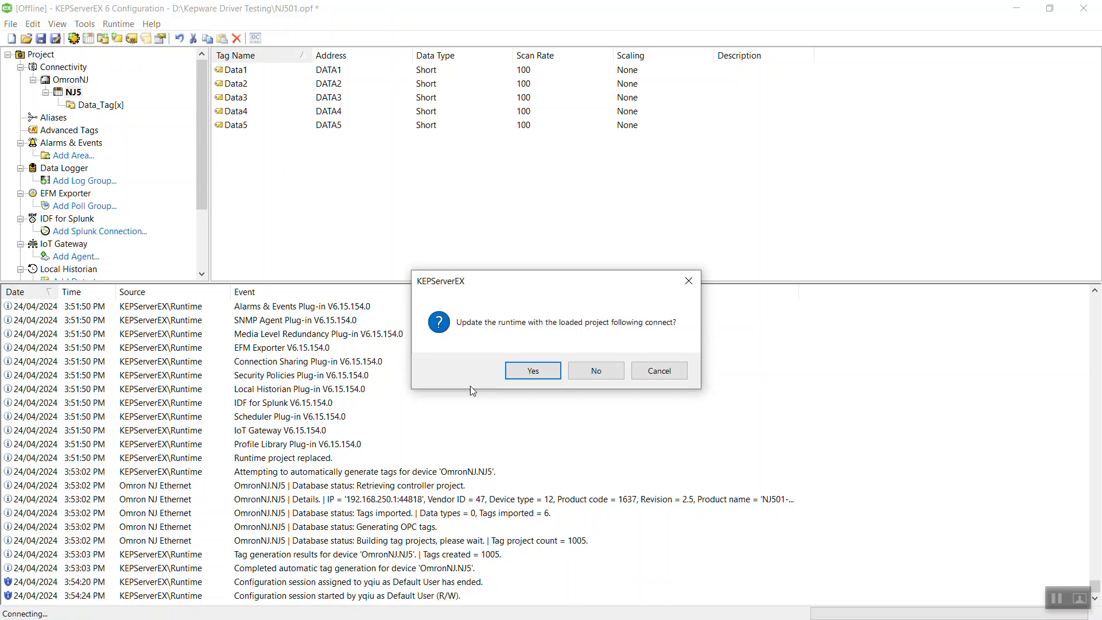
{"action": "left_click", "coordinate": [535, 371]}
{"action": "left_click", "coordinate": [504, 369]}
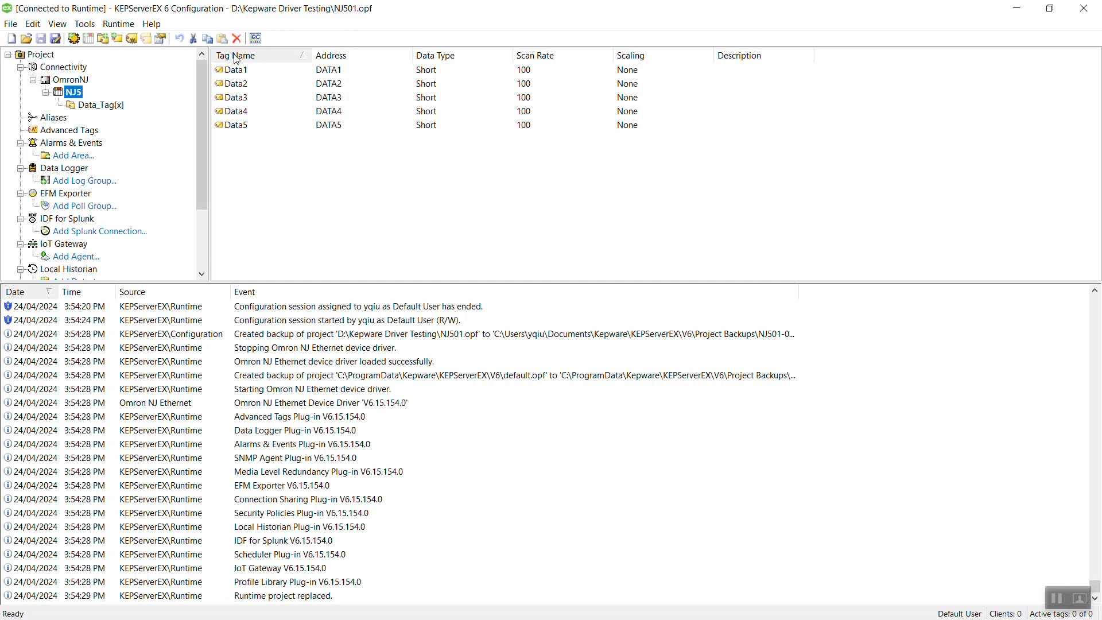
{"action": "left_click", "coordinate": [256, 37]}
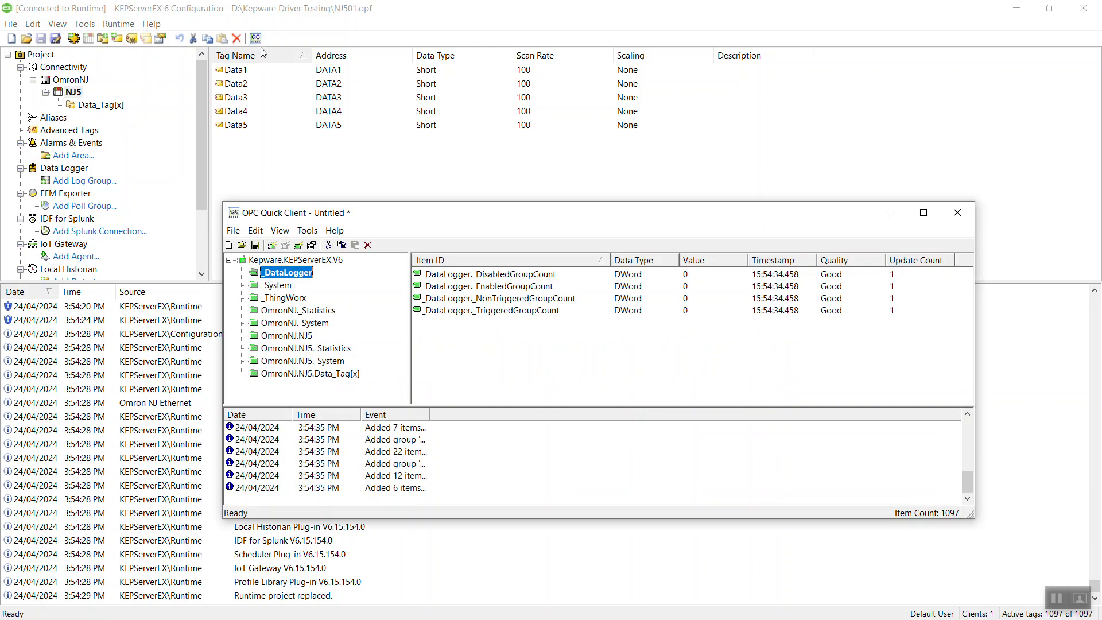
View live values of the OmronNJ.NJ5 items Data1–Data5 in an enlarged Quick Client window.
{"action": "left_click", "coordinate": [287, 335]}
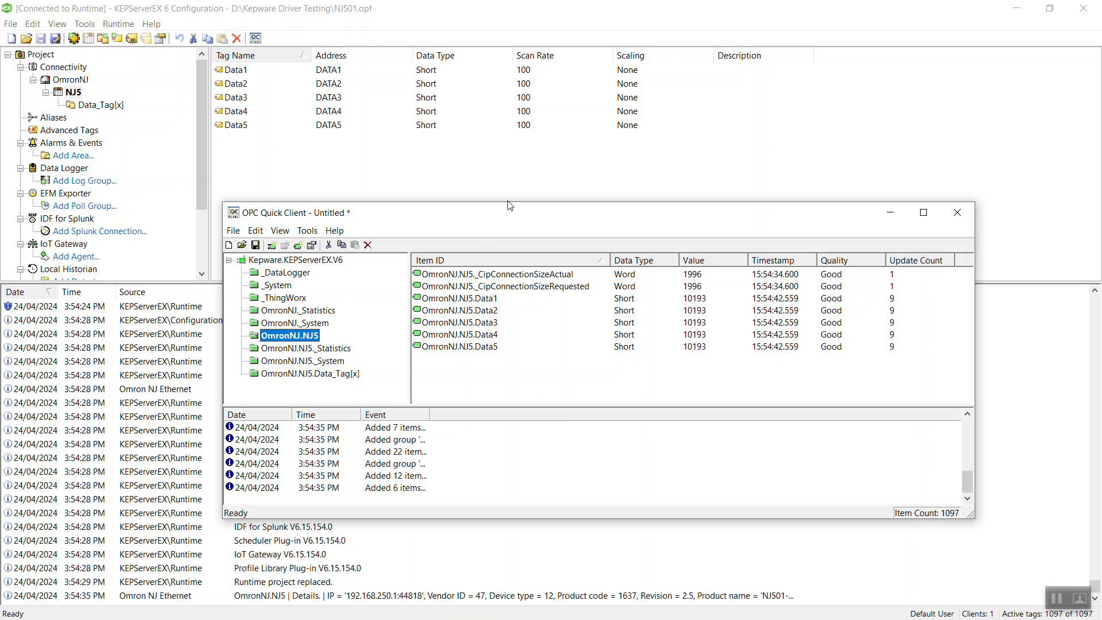
{"action": "left_click_drag", "start_coordinate": [509, 203], "coordinate": [520, 126]}
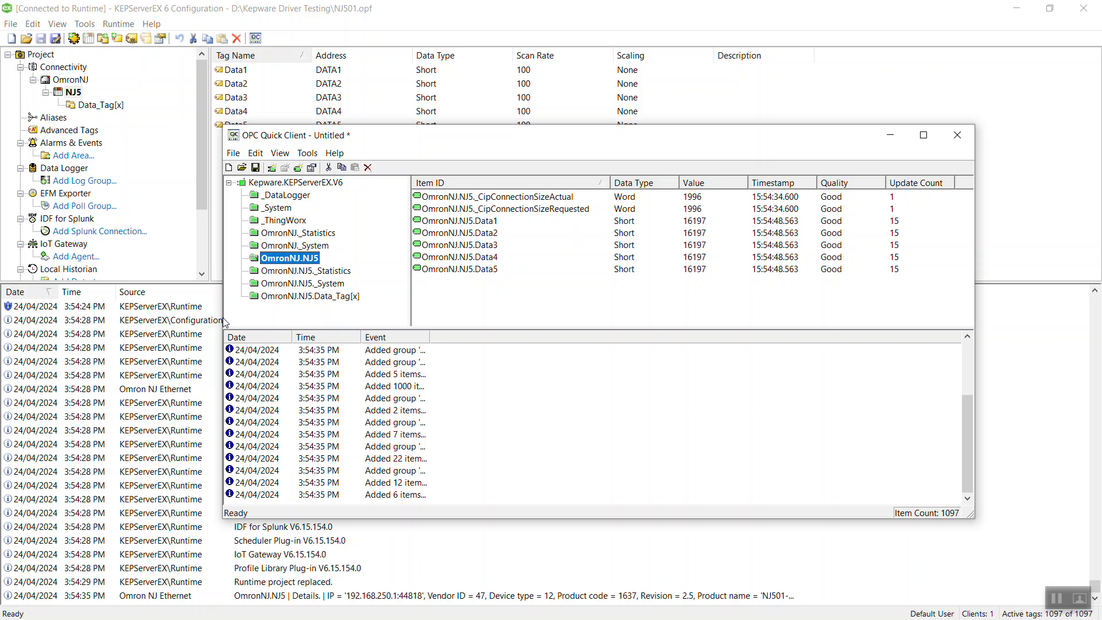
{"action": "left_click_drag", "start_coordinate": [220, 319], "coordinate": [132, 319]}
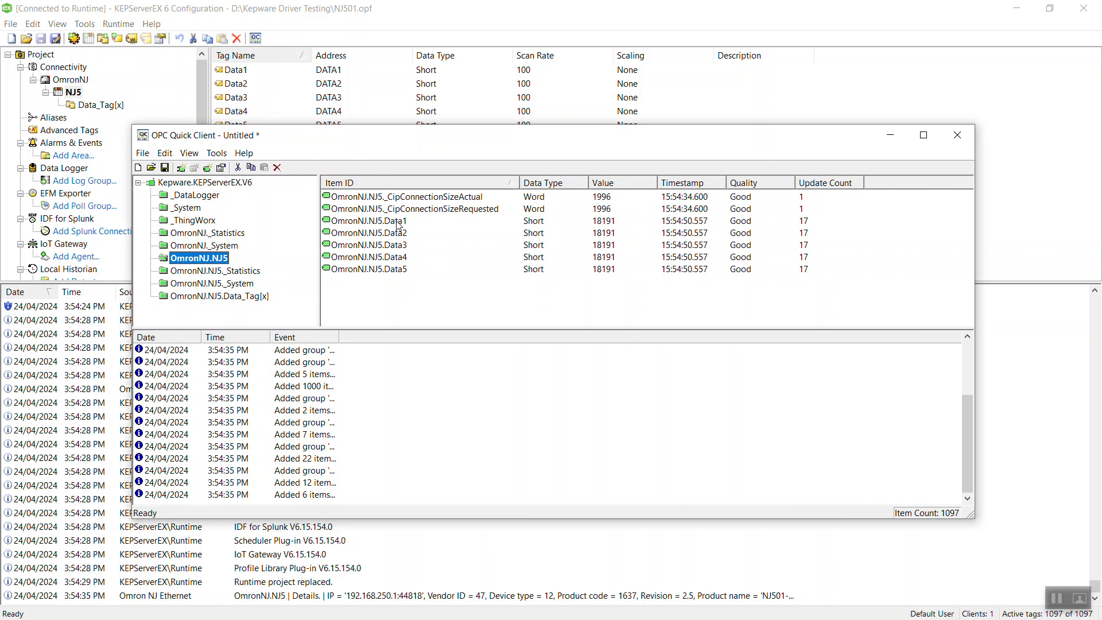
{"action": "left_click", "coordinate": [403, 224]}
{"action": "left_click", "coordinate": [398, 235]}
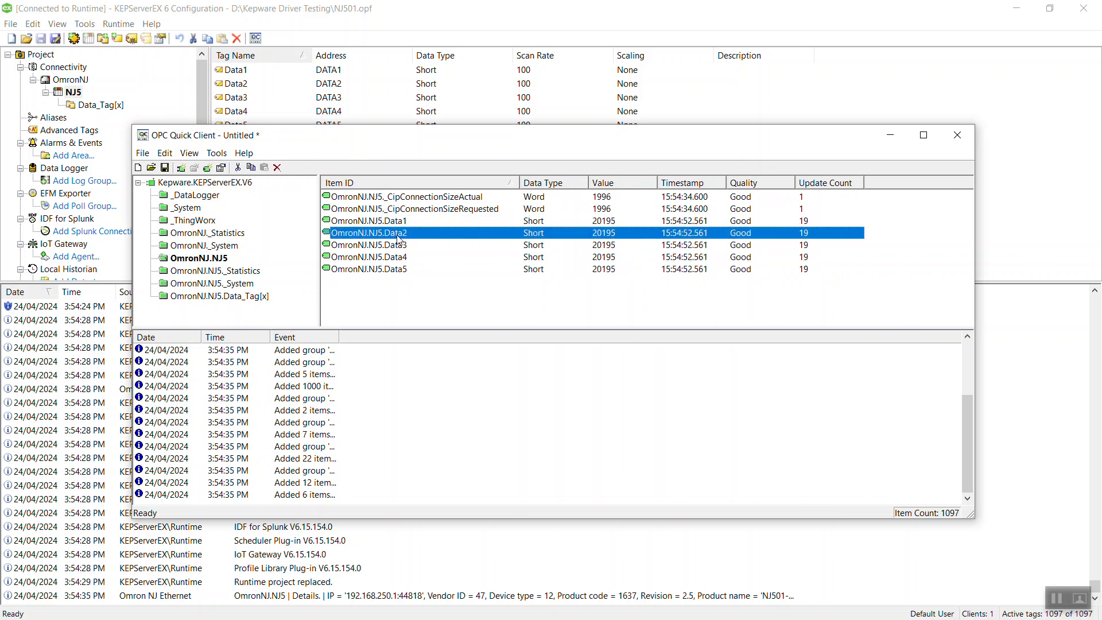
{"action": "left_click", "coordinate": [398, 247]}
{"action": "left_click", "coordinate": [397, 259]}
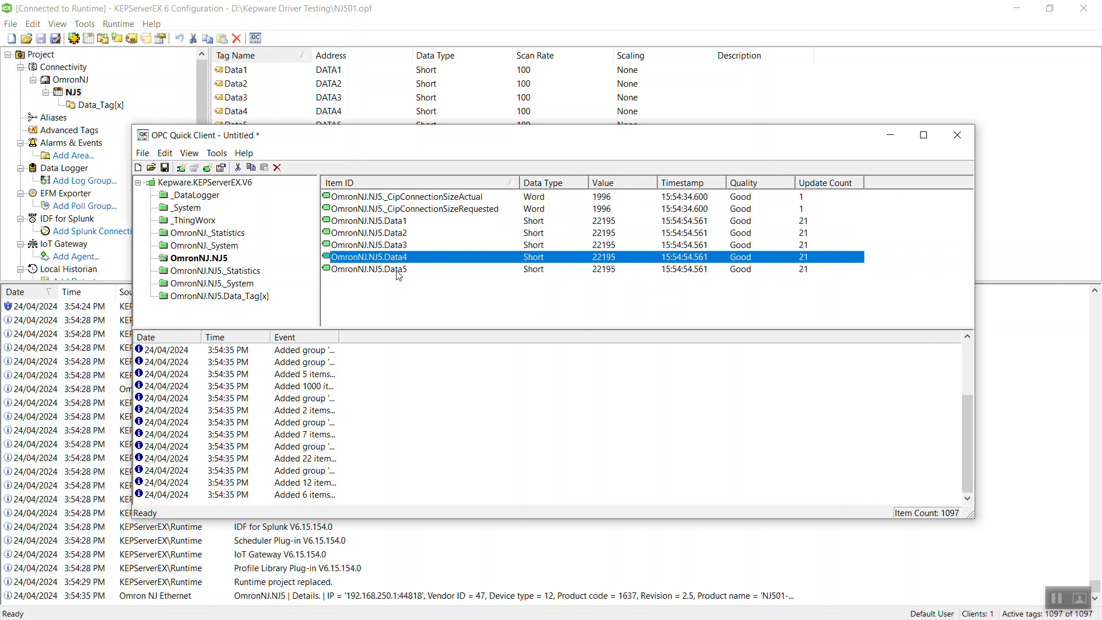
{"action": "left_click", "coordinate": [400, 272]}
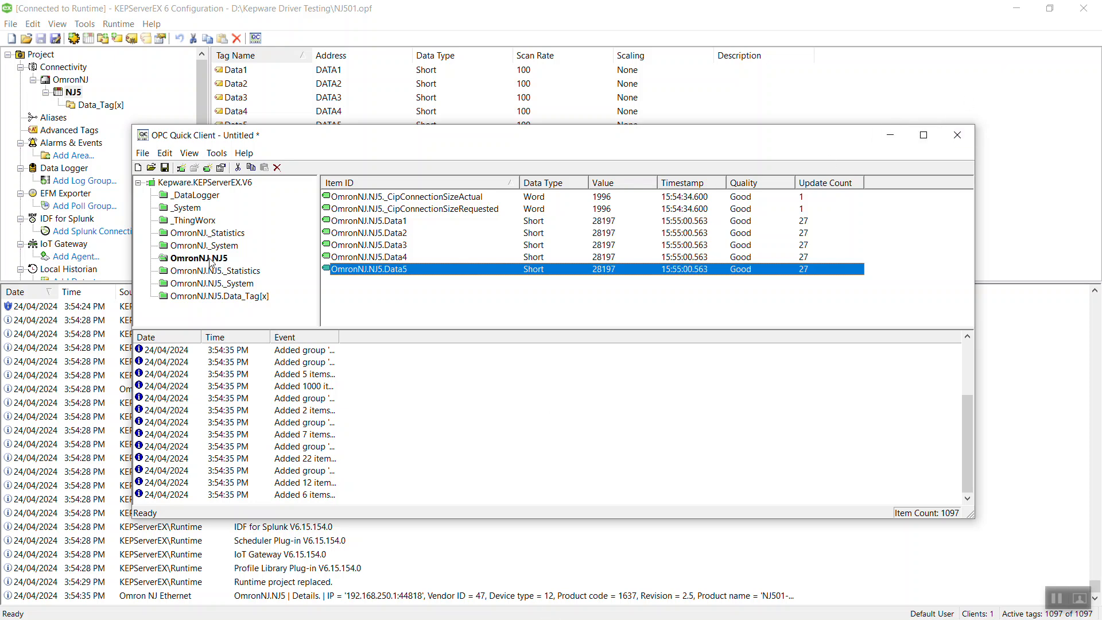
Show the OmronNJ.NJ5.Data_Tag[x] items with Good quality in a full-screen, enlarged item list.
{"action": "left_click", "coordinate": [212, 297]}
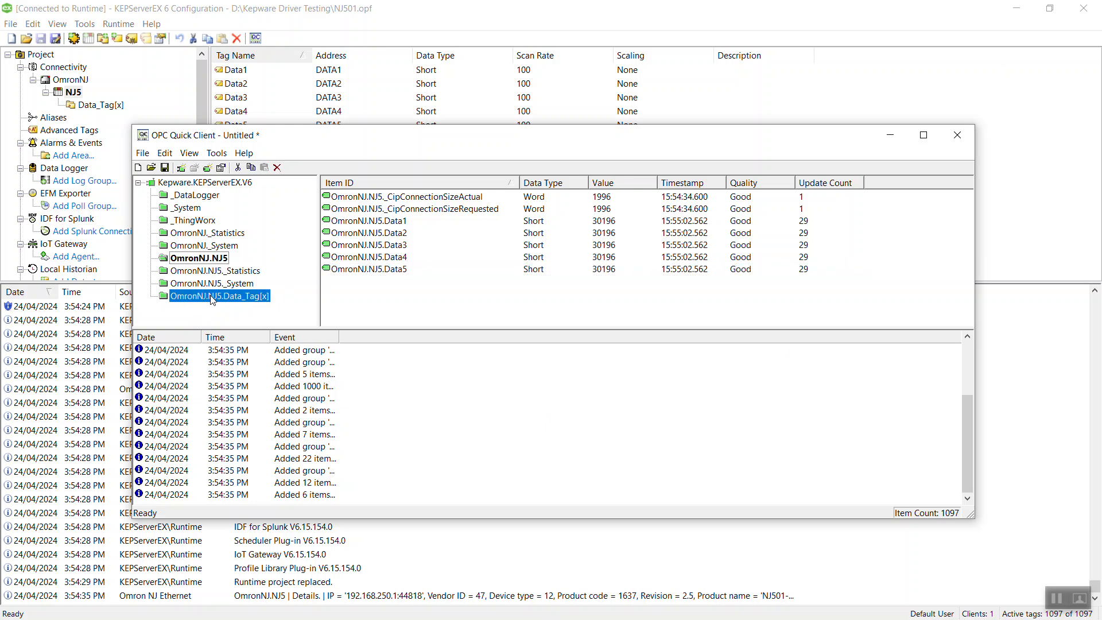
{"action": "double_click", "coordinate": [212, 297]}
{"action": "left_click", "coordinate": [734, 201]}
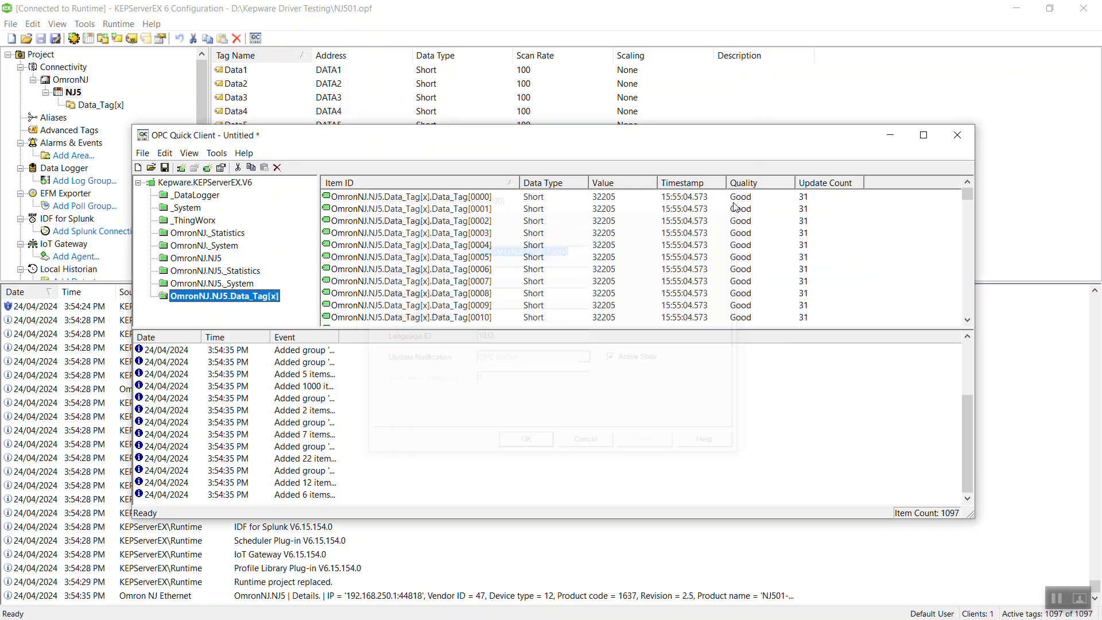
{"action": "mouse_move", "coordinate": [968, 198]}
{"action": "left_mouse_down"}
{"action": "mouse_move", "coordinate": [967, 221]}
{"action": "mouse_move", "coordinate": [968, 199]}
{"action": "left_mouse_up"}
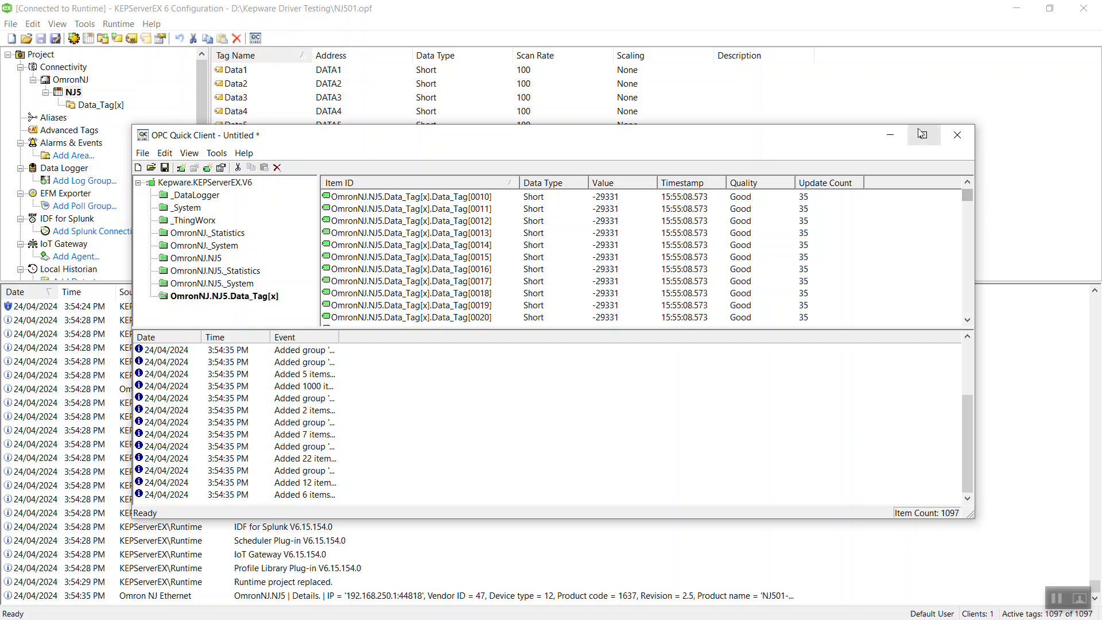
{"action": "left_click", "coordinate": [923, 135]}
{"action": "left_click_drag", "start_coordinate": [427, 199], "coordinate": [413, 347]}
{"action": "scroll", "coordinate": [936, 169], "scroll_direction": "up", "scroll_amount": 4}
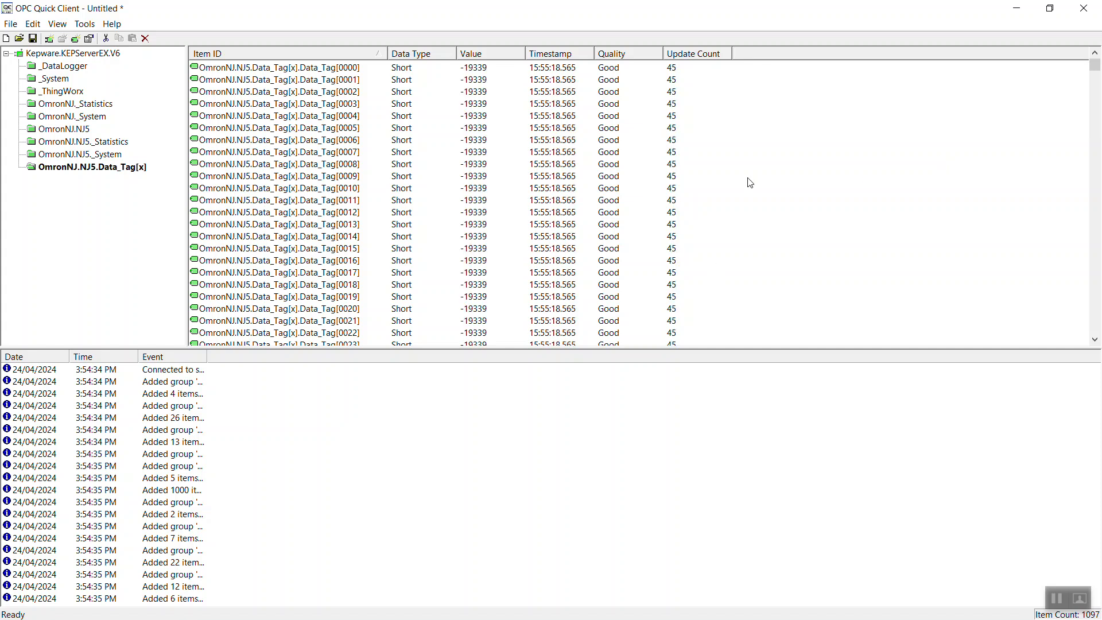
Scroll the Data_Tag items from Data_Tag[0000] to Data_Tag[0999] and back to the top.
{"action": "left_click", "coordinate": [331, 71]}
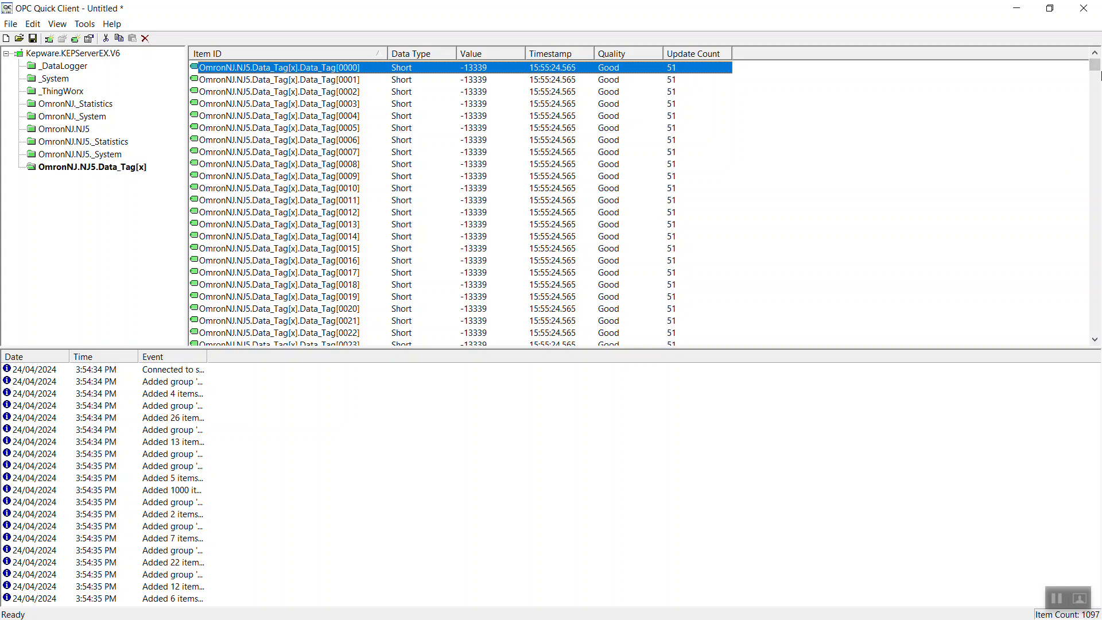
{"action": "left_click_drag", "start_coordinate": [1099, 76], "coordinate": [1097, 342]}
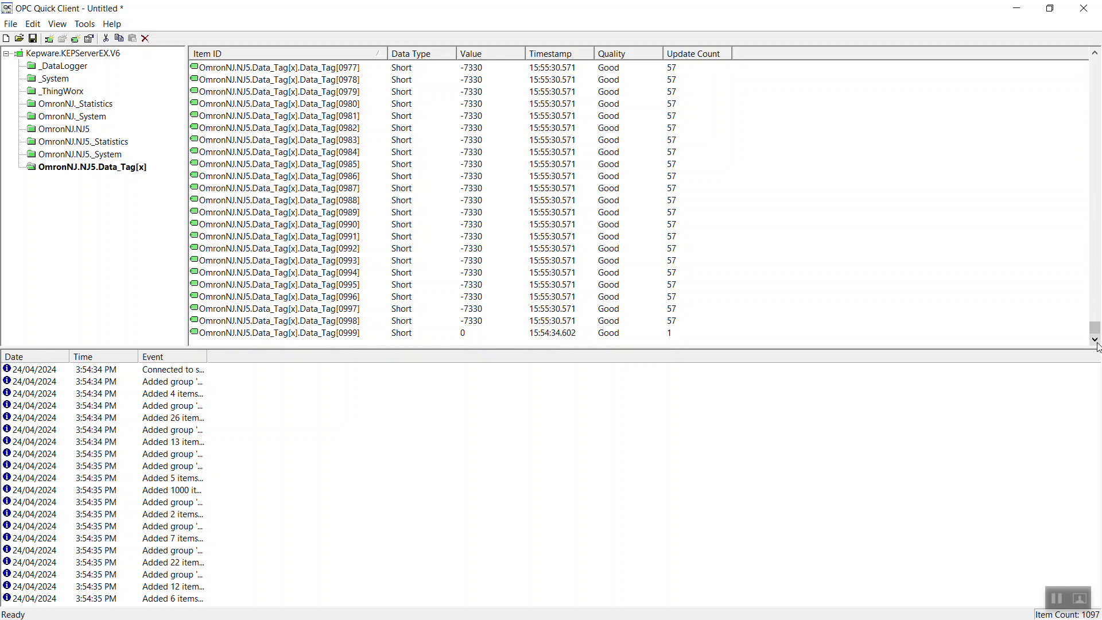
{"action": "left_click", "coordinate": [359, 325]}
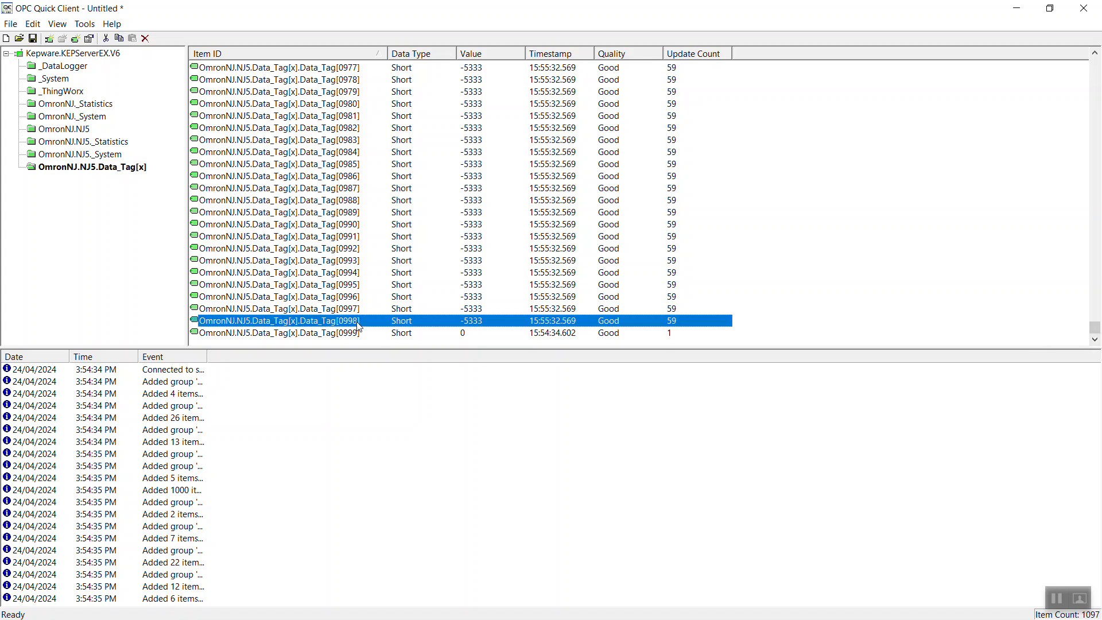
{"action": "scroll", "coordinate": [861, 196], "scroll_direction": "up", "scroll_amount": 16}
{"action": "scroll", "coordinate": [932, 183], "scroll_direction": "up", "scroll_amount": 20}
{"action": "scroll", "coordinate": [980, 172], "scroll_direction": "up", "scroll_amount": 17}
{"action": "scroll", "coordinate": [635, 78], "scroll_direction": "up", "scroll_amount": 14}
{"action": "scroll", "coordinate": [901, 182], "scroll_direction": "up", "scroll_amount": 7}
{"action": "left_click_drag", "start_coordinate": [1095, 260], "coordinate": [1092, 52]}
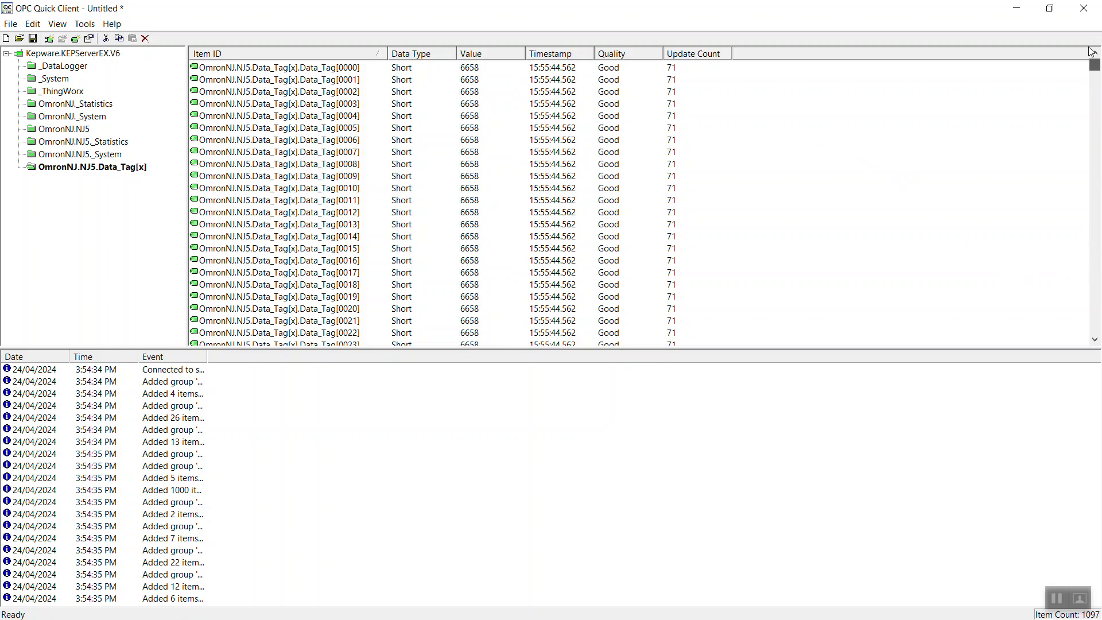
Check the OmronNJ.NJ5 group properties (7 items, 1000 ms update rate) and close them.
{"action": "left_click", "coordinate": [73, 129]}
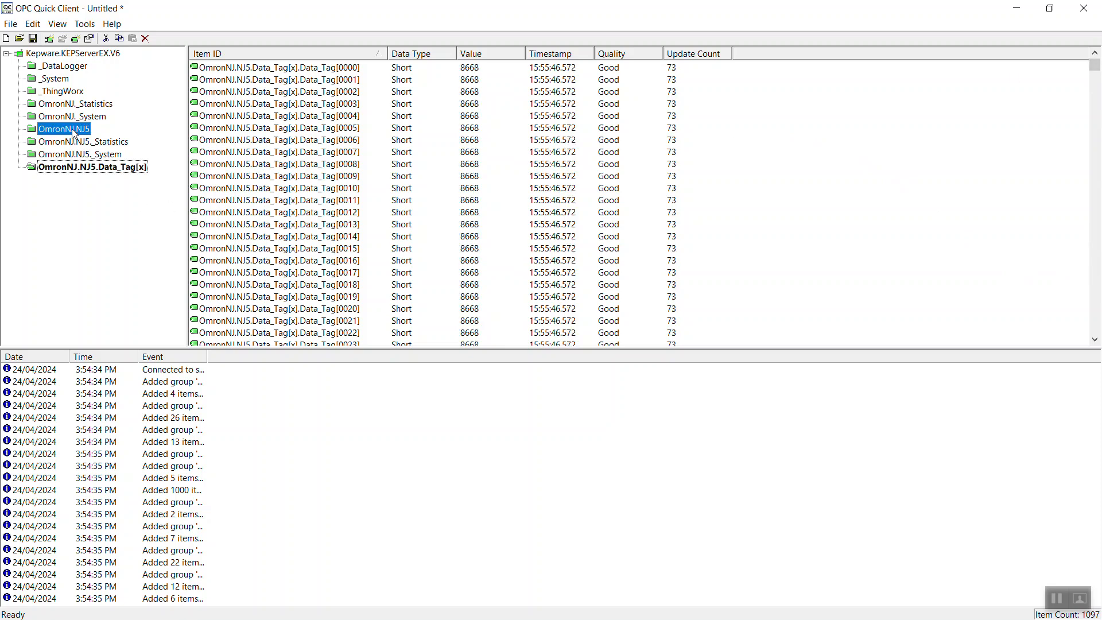
{"action": "double_click", "coordinate": [74, 134]}
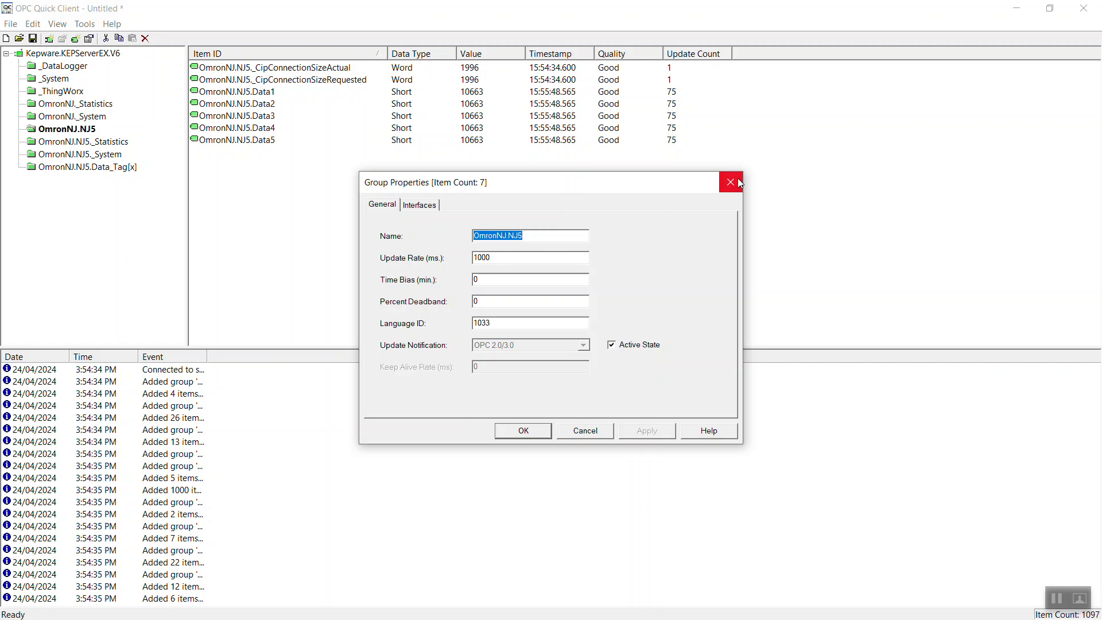
{"action": "left_click", "coordinate": [738, 182]}
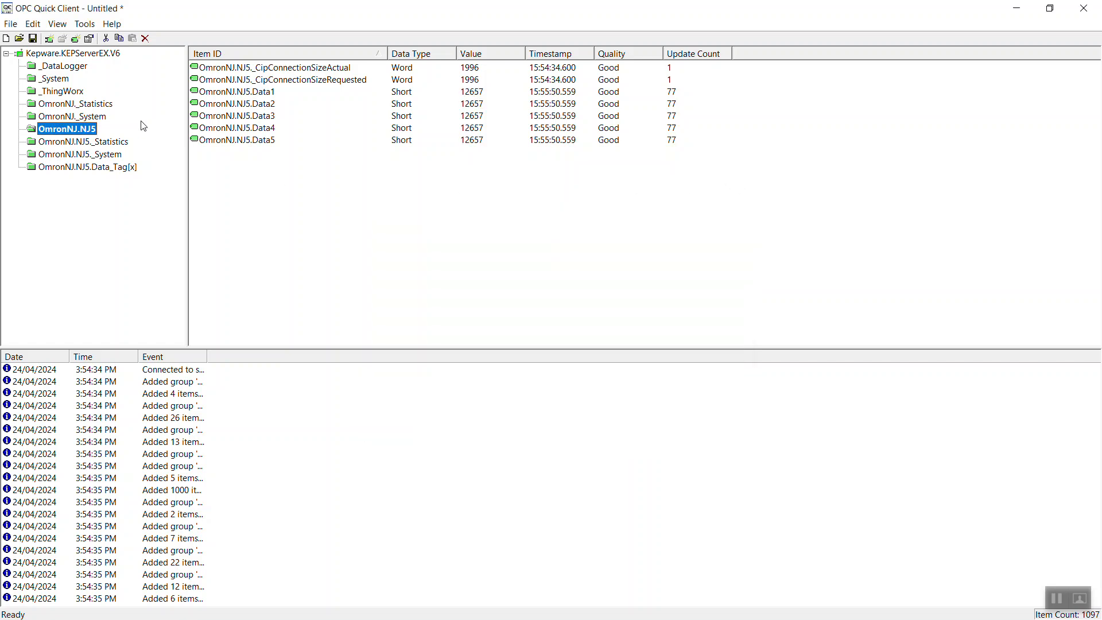